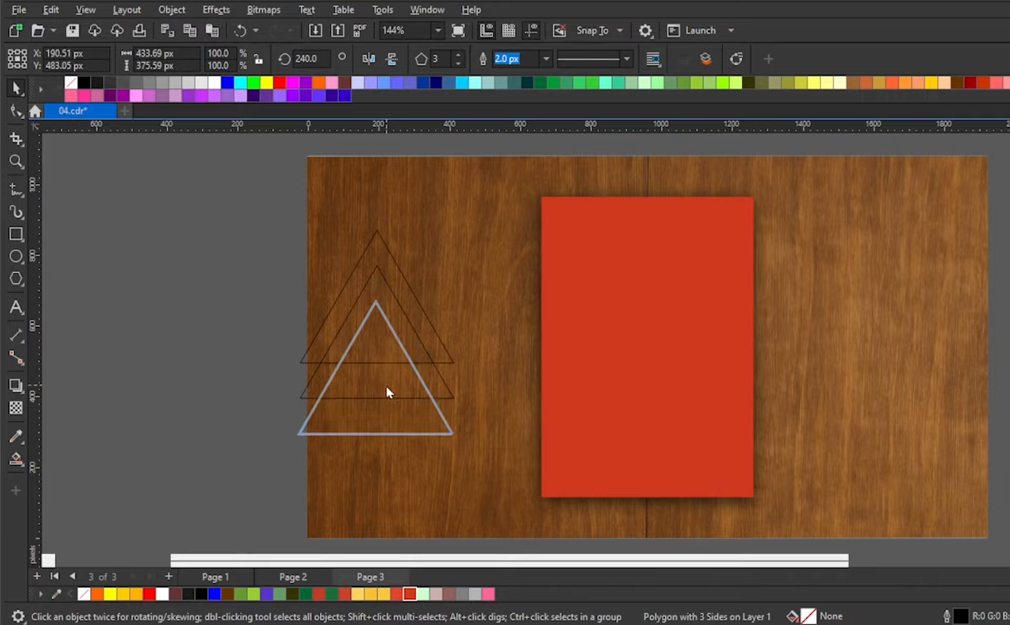
Step: Delete the inner overlapping segments of the three stacked triangles with Virtual Segment Delete, leaving a single tree silhouette
left_click(210, 248)
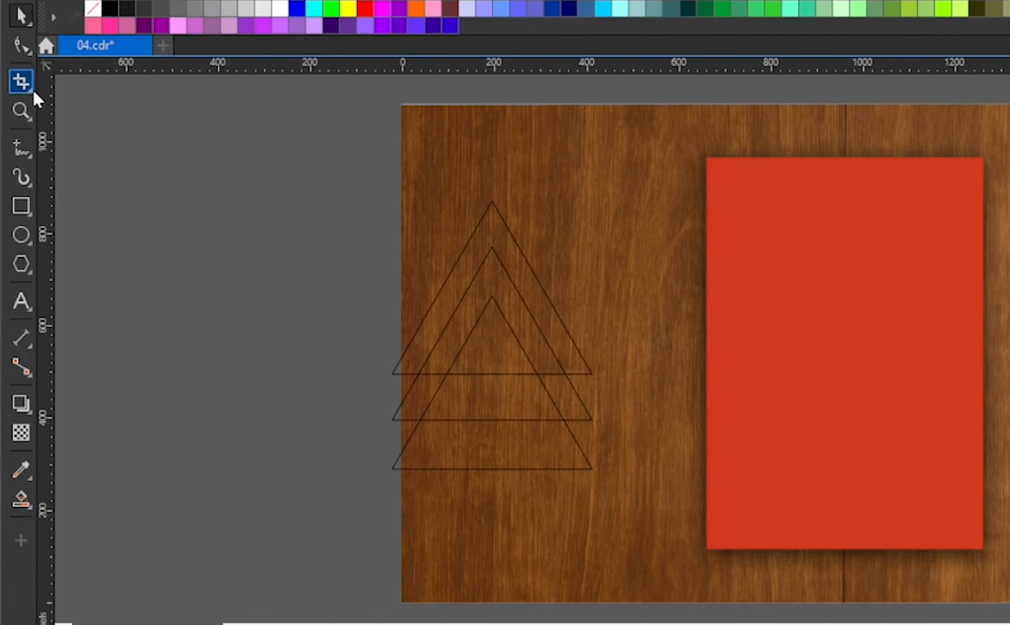
left_click(33, 90)
left_click(77, 125)
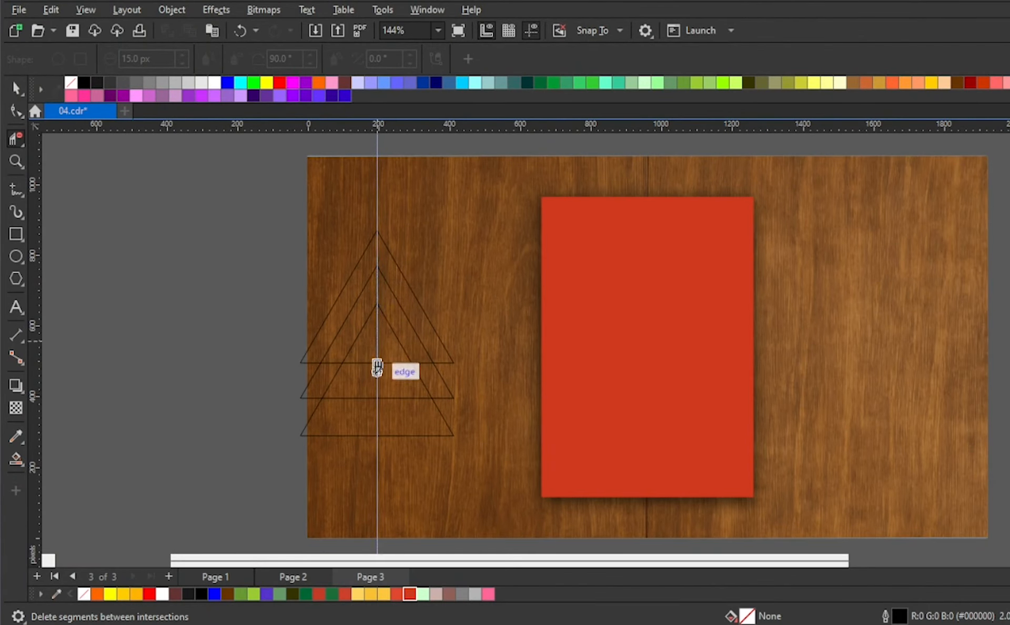
left_click_drag(377, 252, 378, 401)
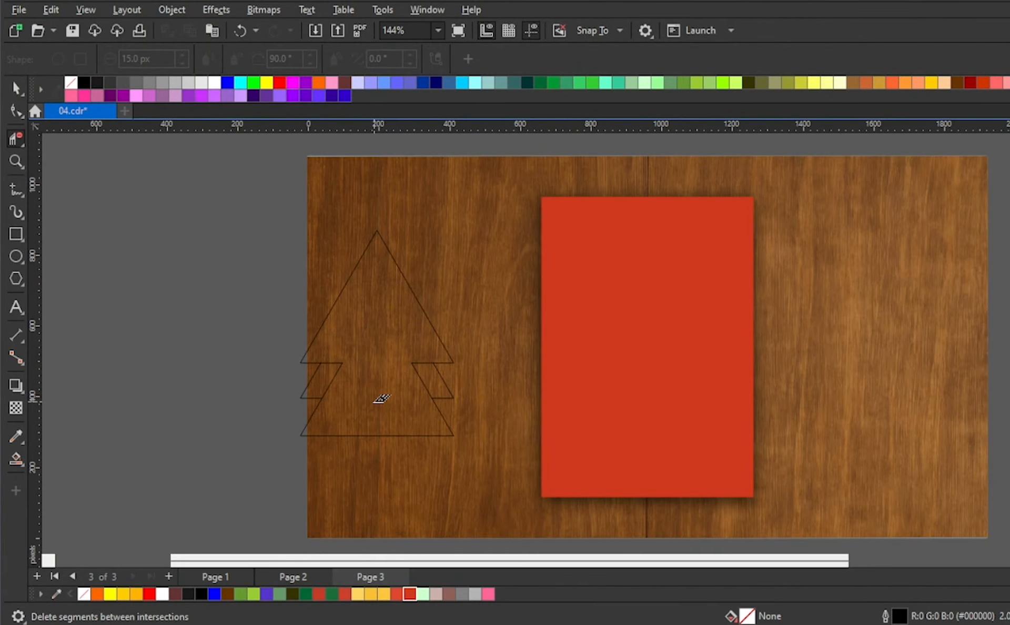
left_click(337, 370)
Step: Weld the remaining triangle outlines into one tree curve
left_click(15, 88)
left_click_drag(221, 186, 476, 507)
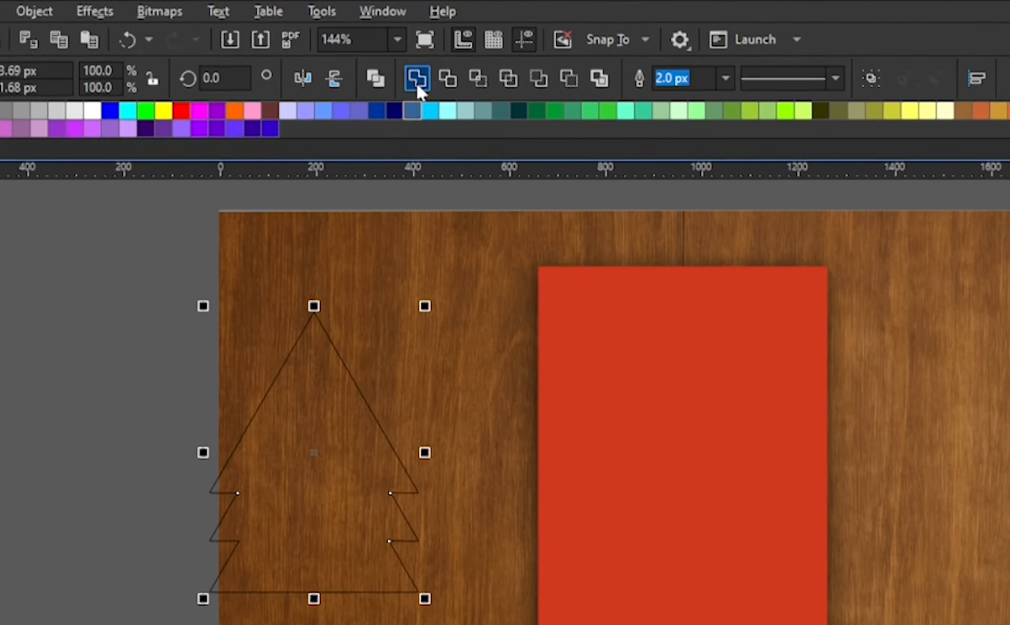
left_click(416, 83)
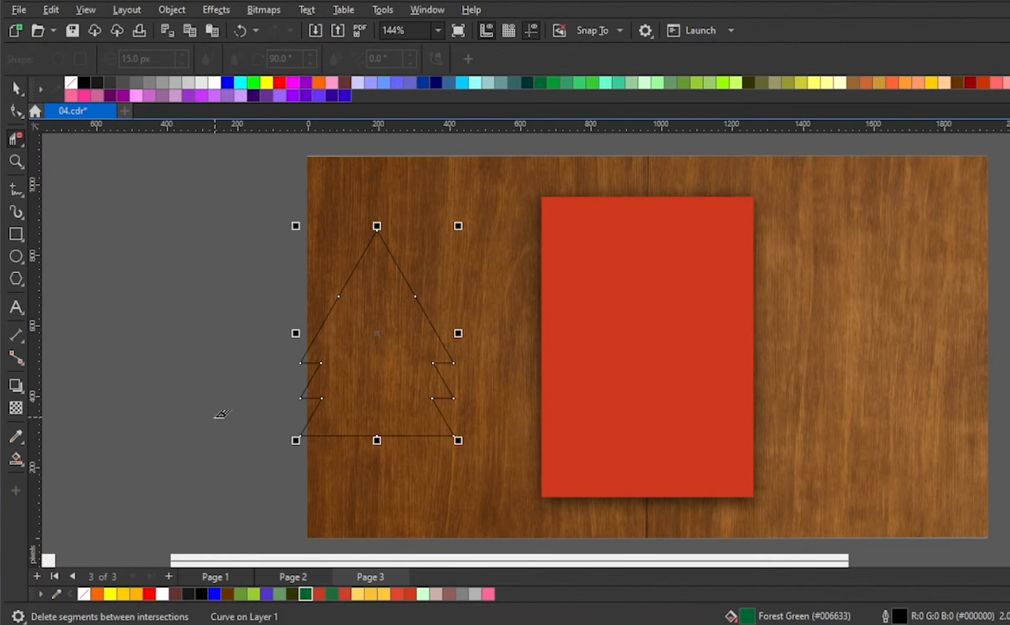
left_click(15, 89)
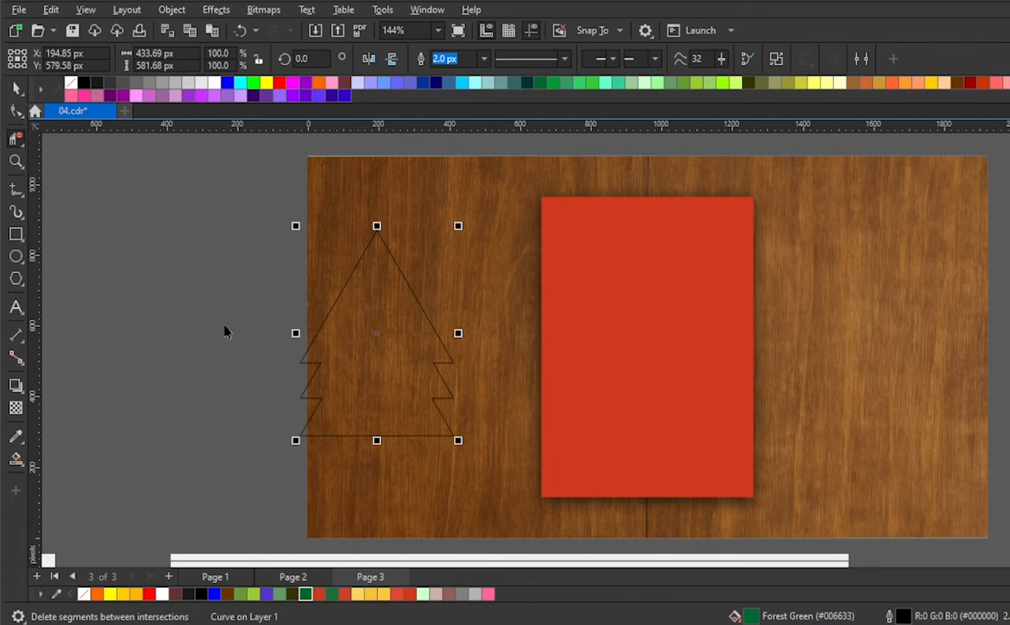
left_click(228, 332)
left_click(382, 409)
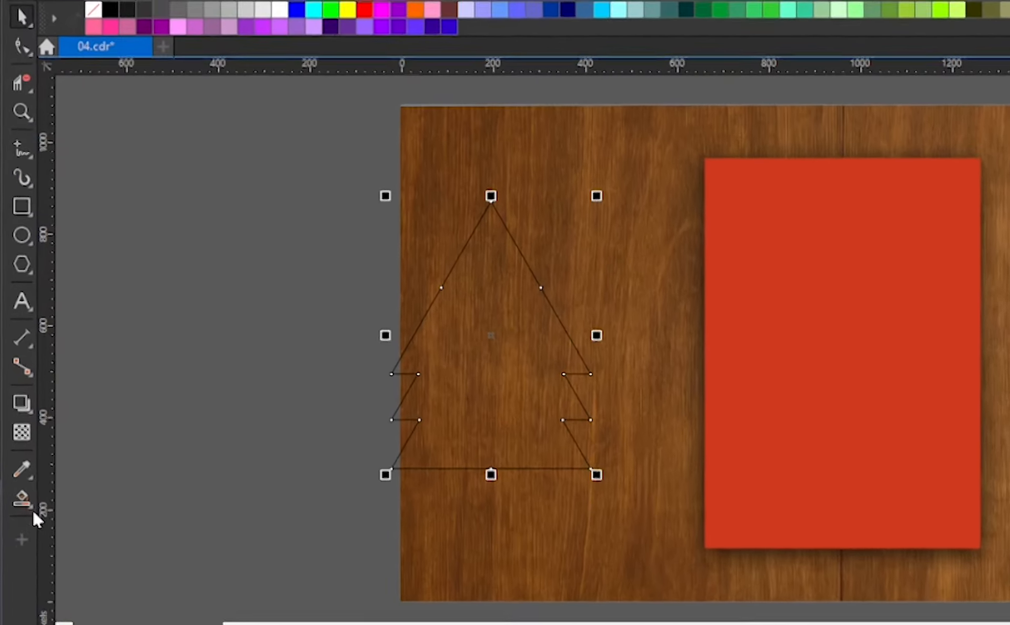
Step: Smart-fill the enclosed tree outline, colour the new shape Forest Green and remove its outline
left_click(21, 464)
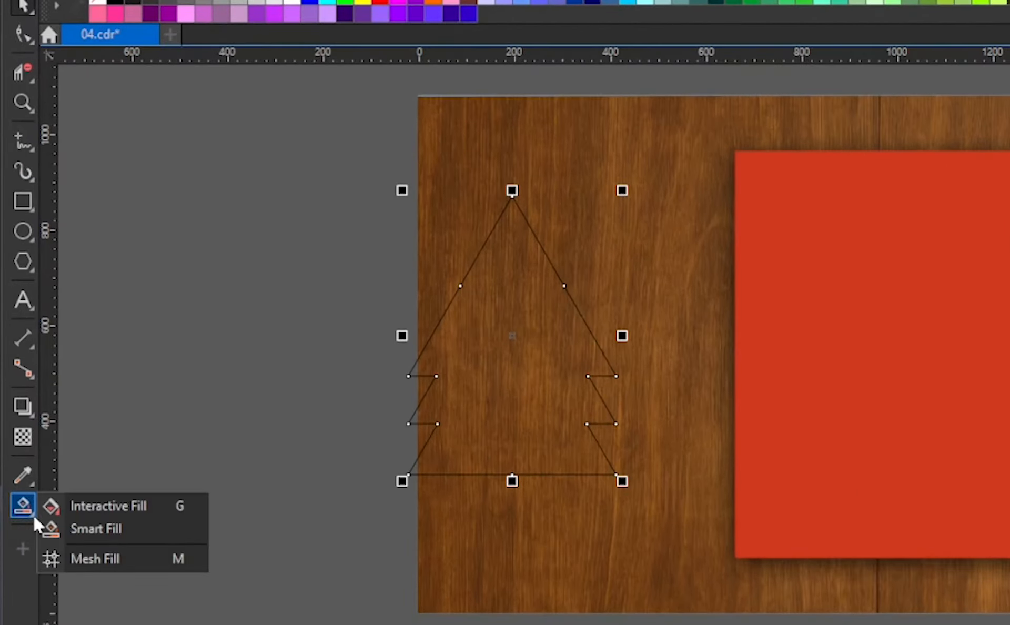
left_click(67, 528)
left_click(502, 399)
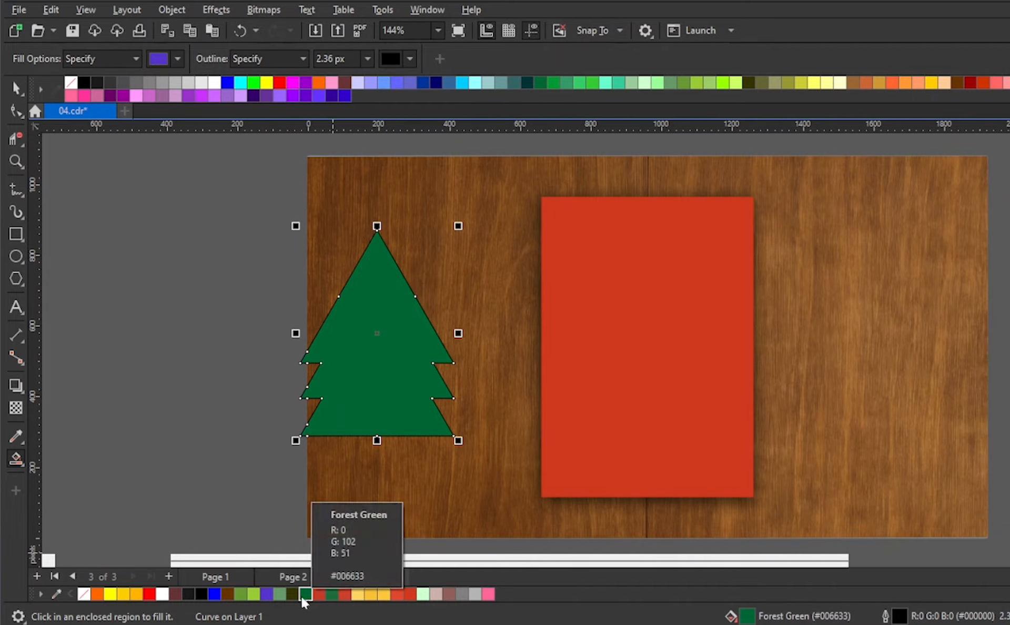
right_click(71, 83)
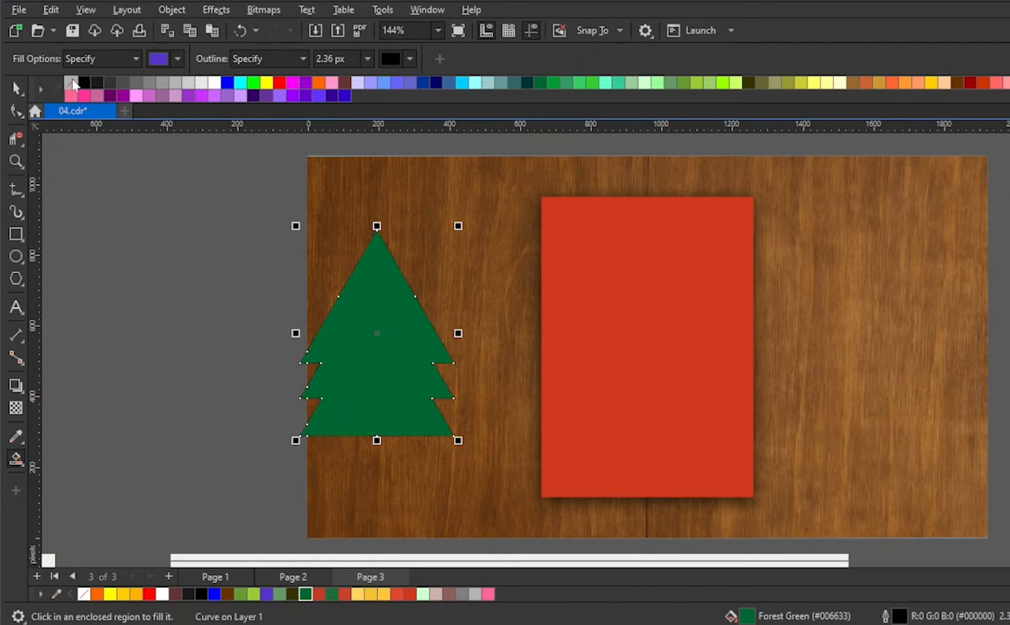
key("space")
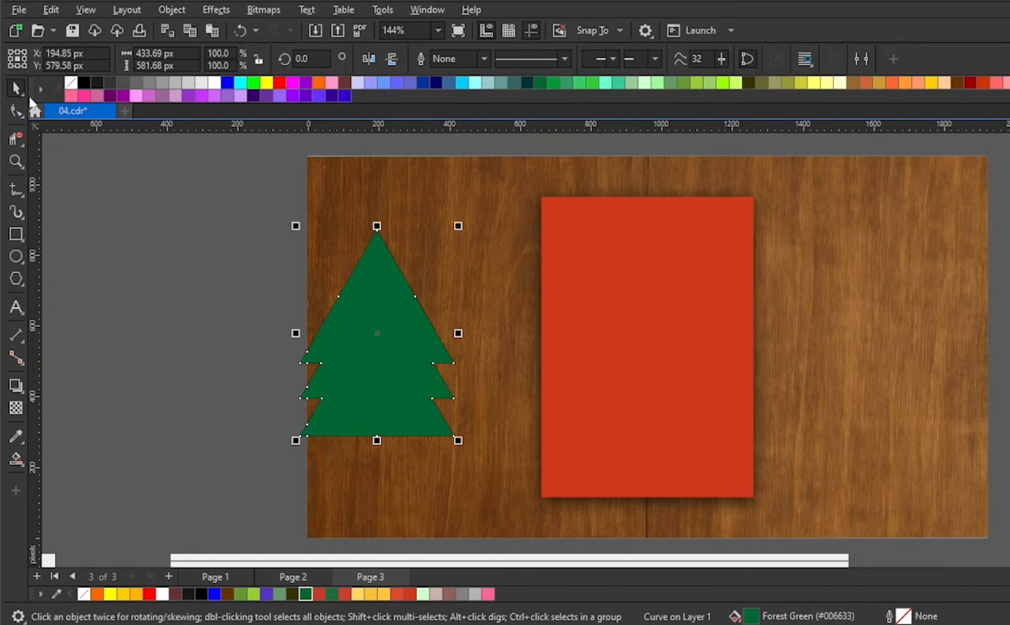
left_click(190, 295)
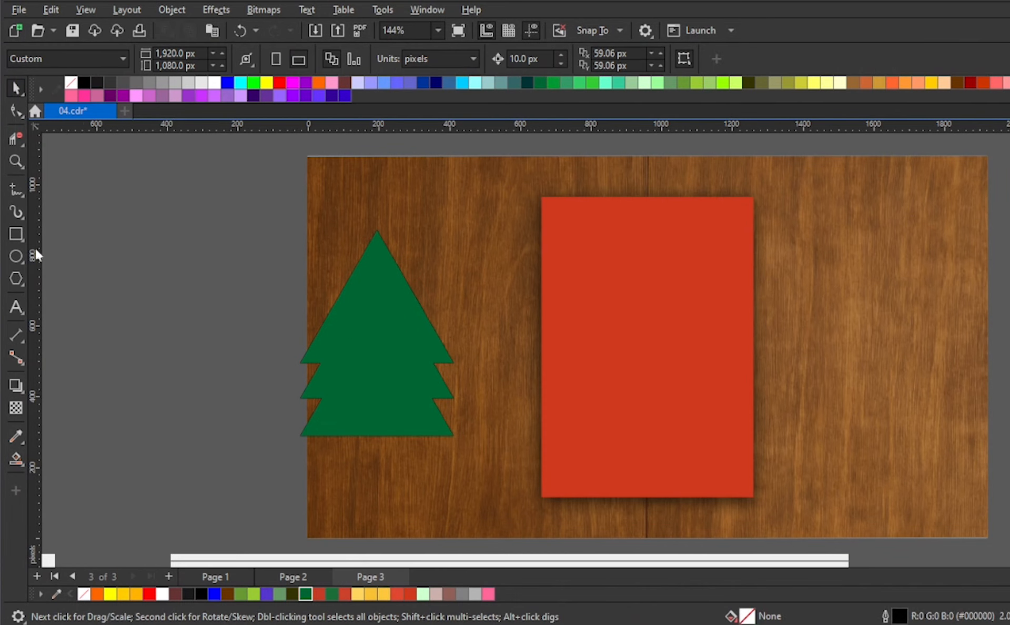
Step: Draw a small rectangle about 35 by 46 px beside the page, fill it with Walnut and remove its outline
left_click(15, 235)
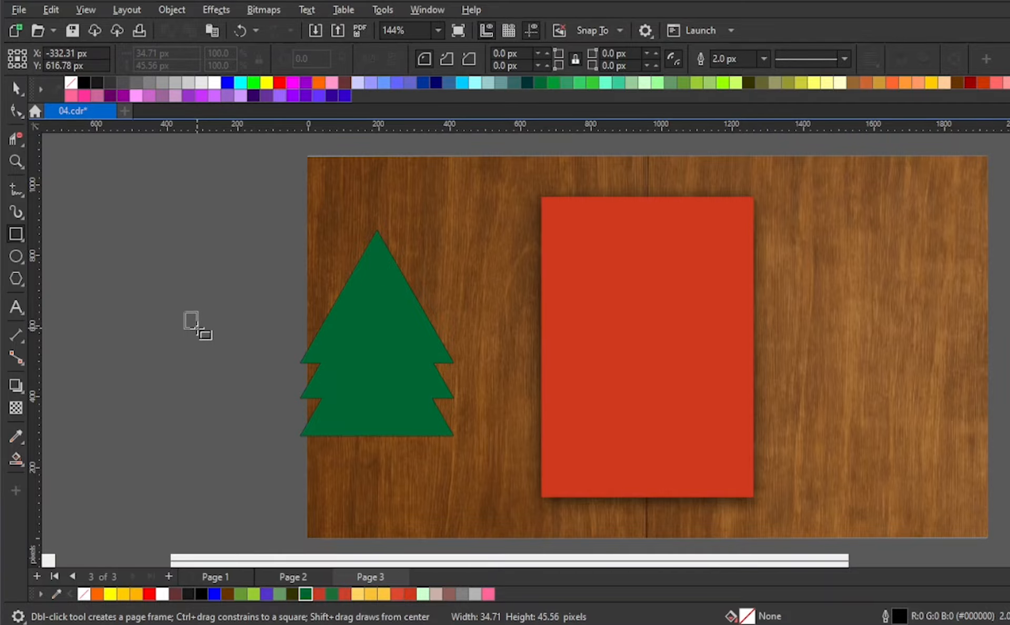
left_click_drag(199, 329, 199, 330)
left_click(228, 593)
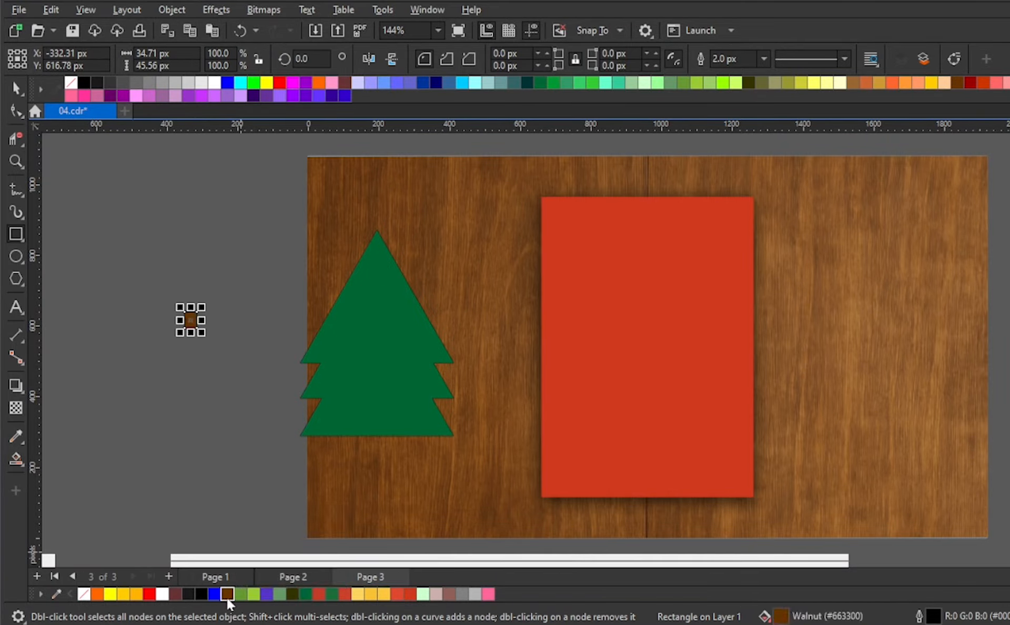
right_click(72, 90)
key("space")
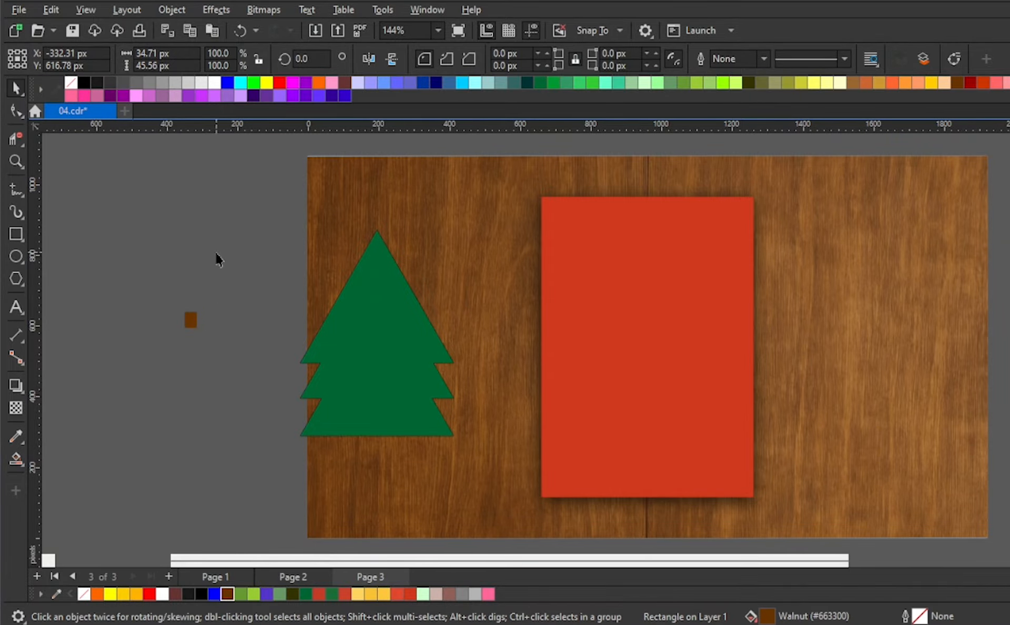
left_click(217, 257)
Step: Move the green tree off the page beside the small brown rectangle and delete the unfilled tree outline left on the wood background
scroll(219, 256, "down", 3)
scroll(217, 255, "up", 2)
left_click_drag(451, 348, 222, 328)
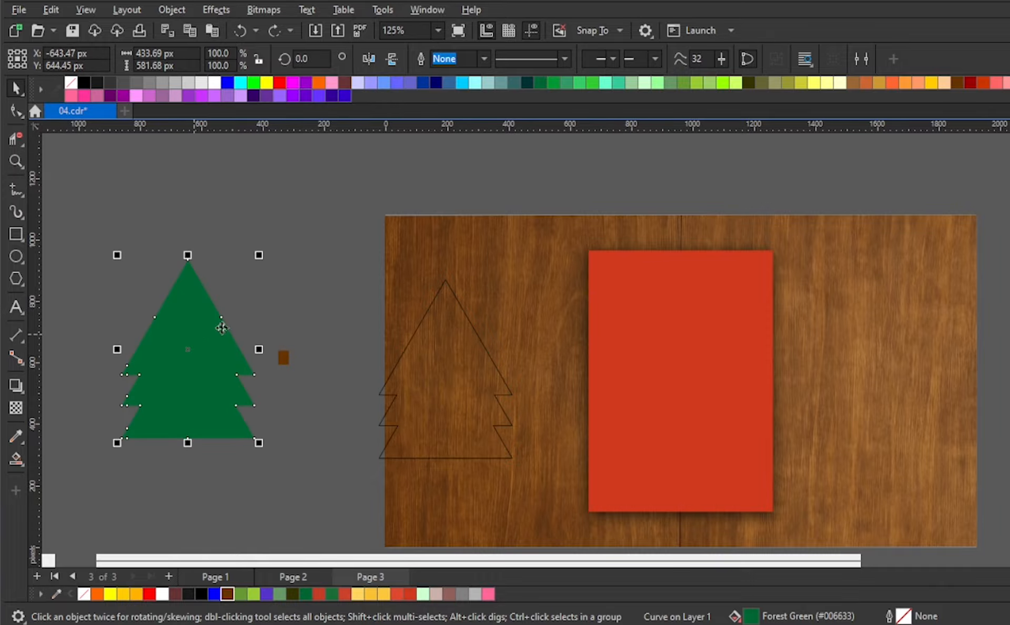
left_click(441, 372)
key("Delete")
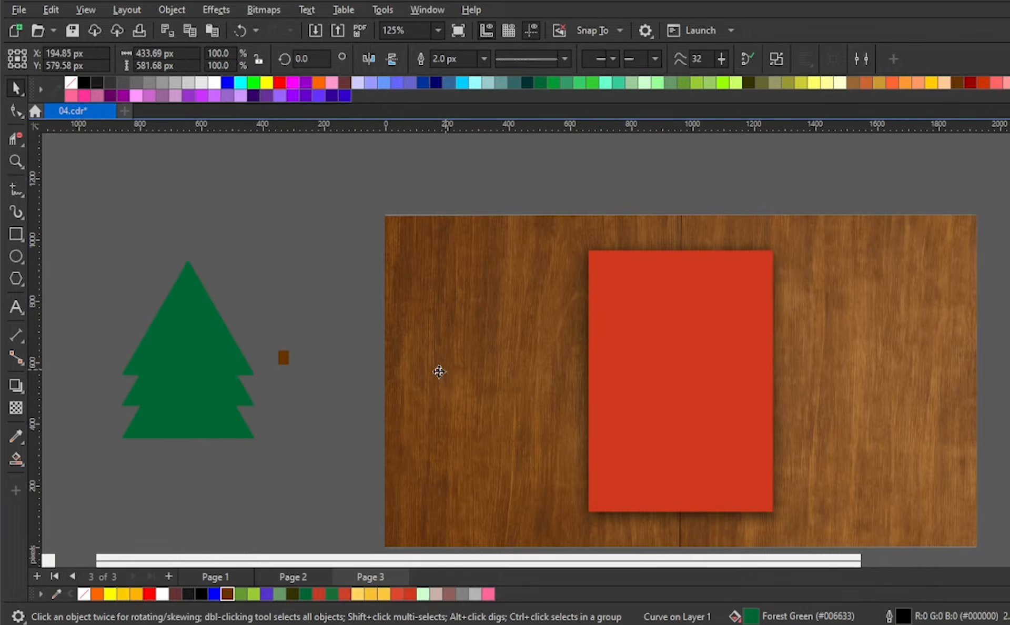
Step: Place the brown rectangle as a trunk, centred directly beneath the tree's base
left_click(288, 363)
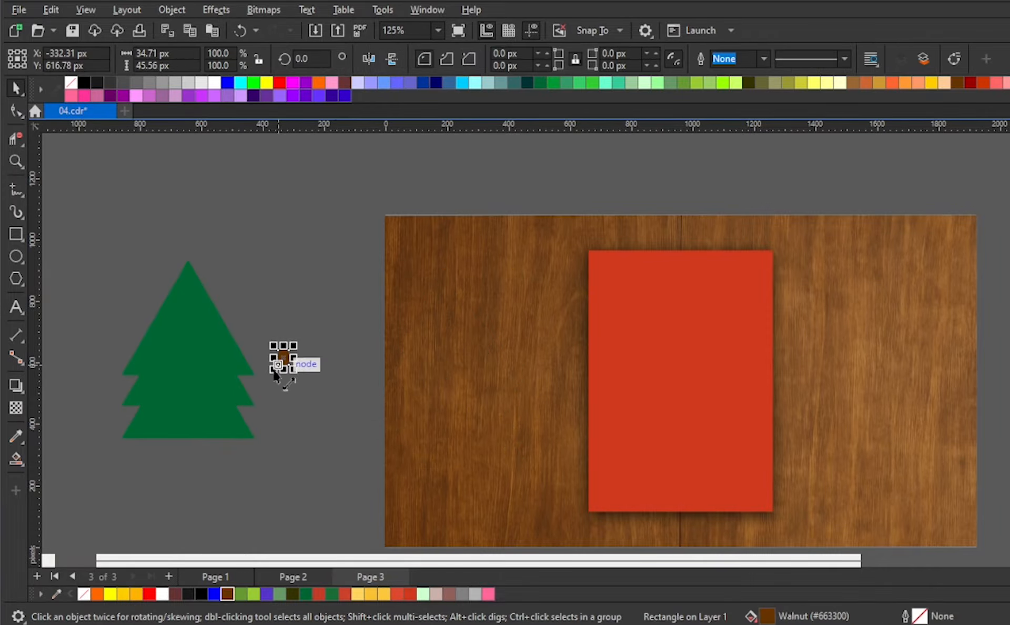
scroll(101, 470, "up", 3)
left_click_drag(430, 284, 252, 440)
left_click(284, 360, "shift")
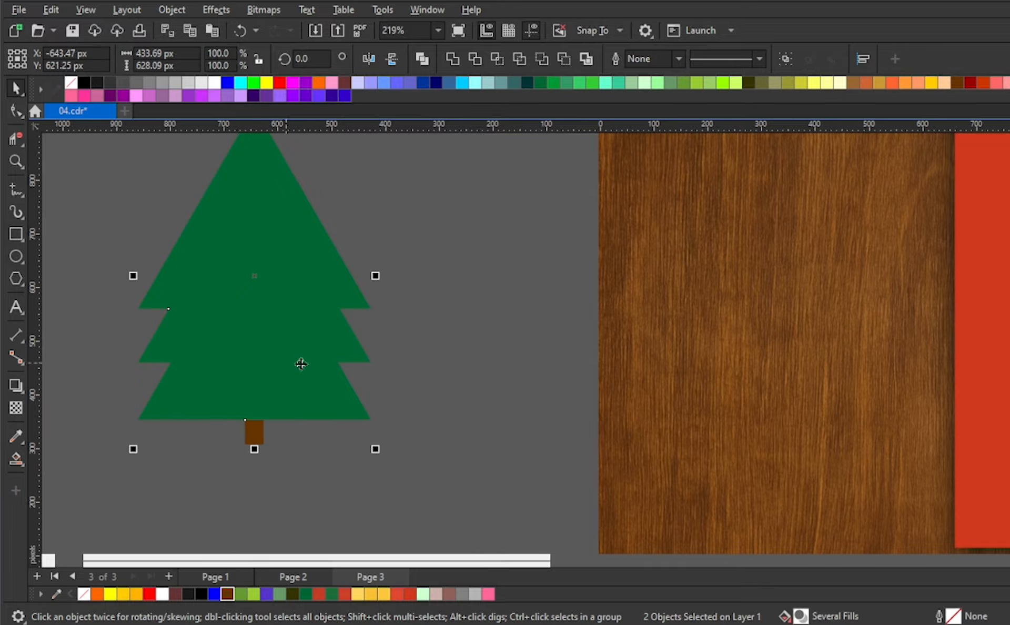
left_click(450, 355)
Step: Group the green tree and its brown trunk
scroll(386, 366, "down", 3)
left_click_drag(217, 239, 394, 500)
key("ctrl+g")
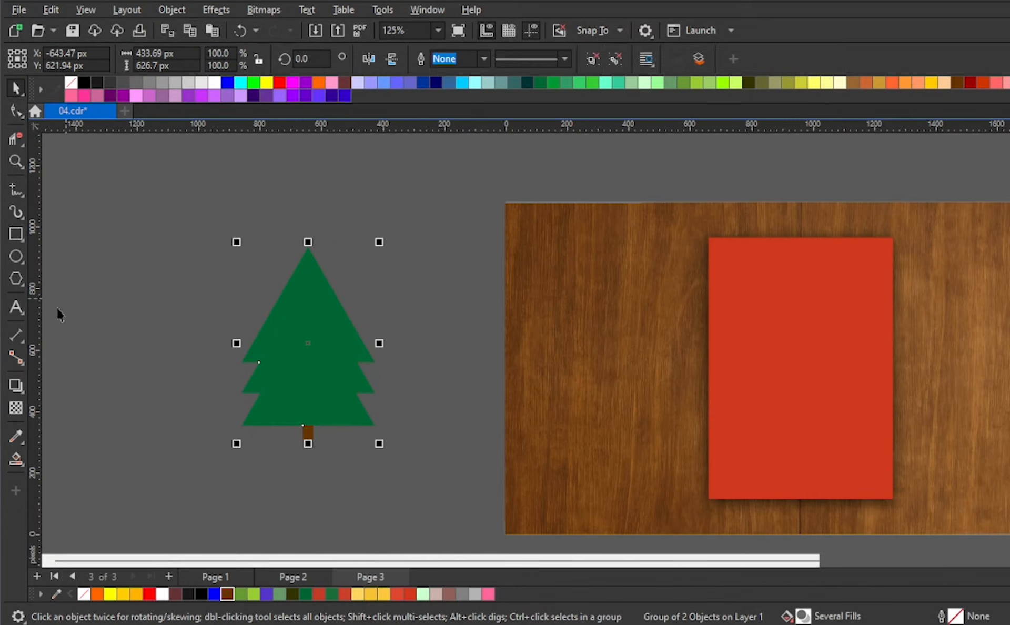
Step: Apply a soft drop shadow to the grouped tree, offset about 26 px downward
left_click(17, 387)
left_click_drag(308, 389, 304, 448)
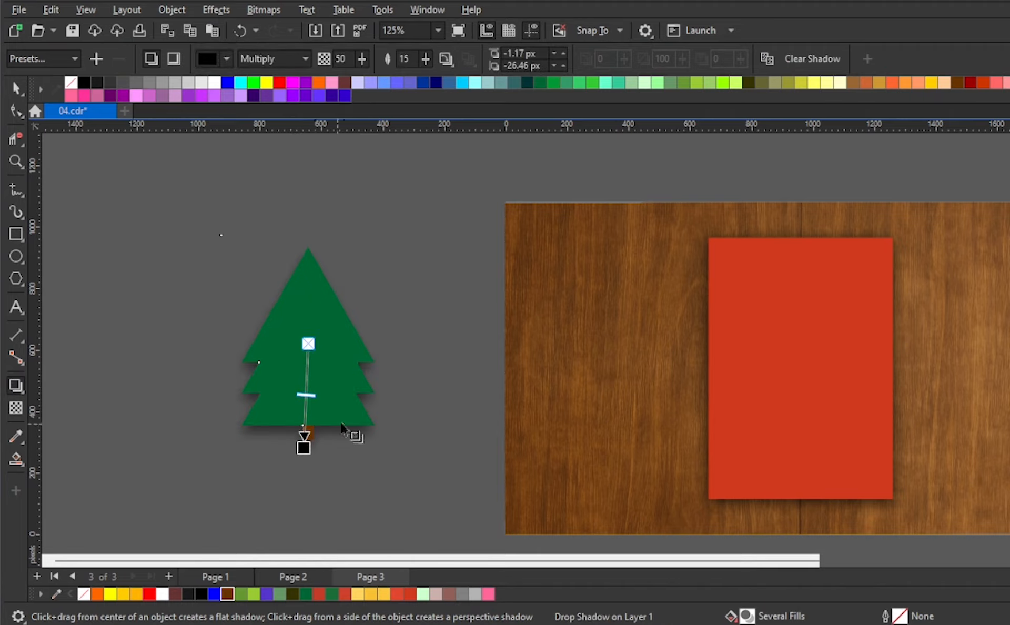
key("space")
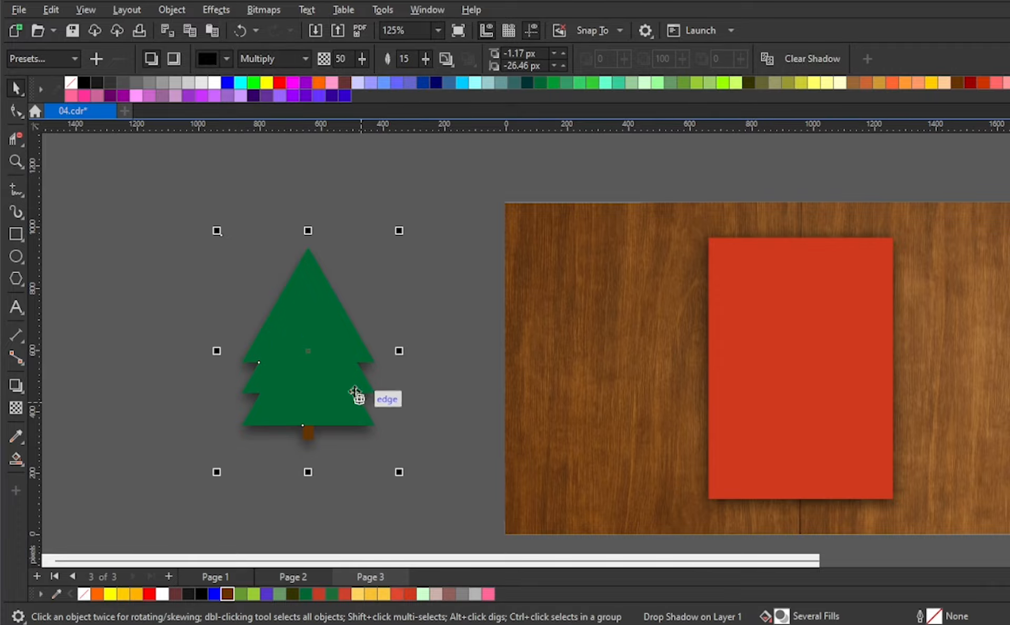
left_click(135, 304)
Step: Move the shadowed tree onto the upper part of the red card, scale it to about 151 by 218 px and centre it horizontally
scroll(243, 417, "down", 2)
left_click(283, 381)
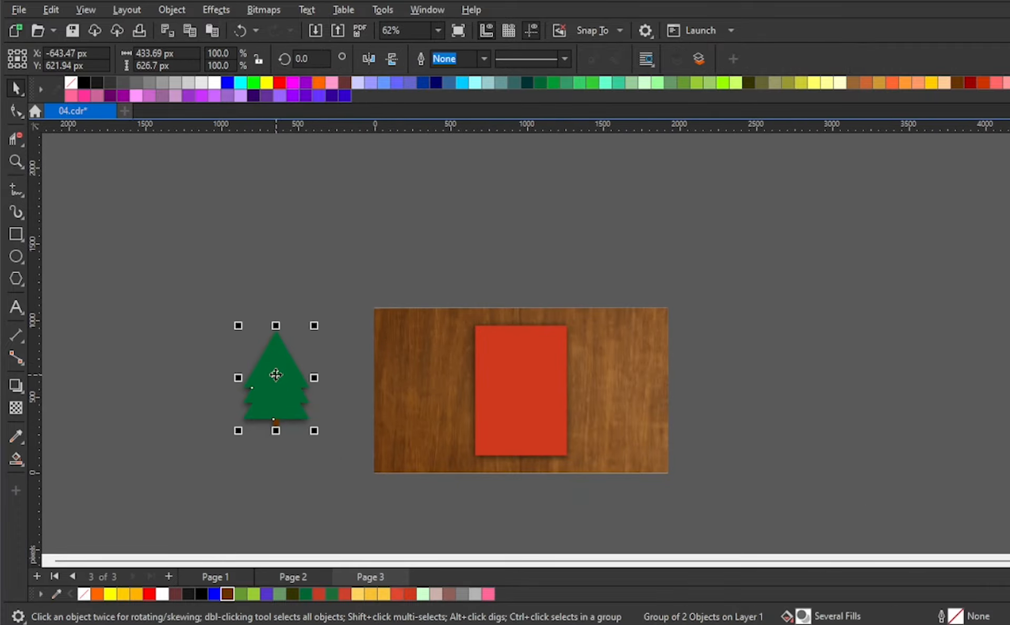
left_click_drag(281, 374, 526, 381)
scroll(610, 375, "up", 2)
scroll(610, 374, "up", 1)
left_click_drag(511, 299, 436, 353)
left_click(470, 347)
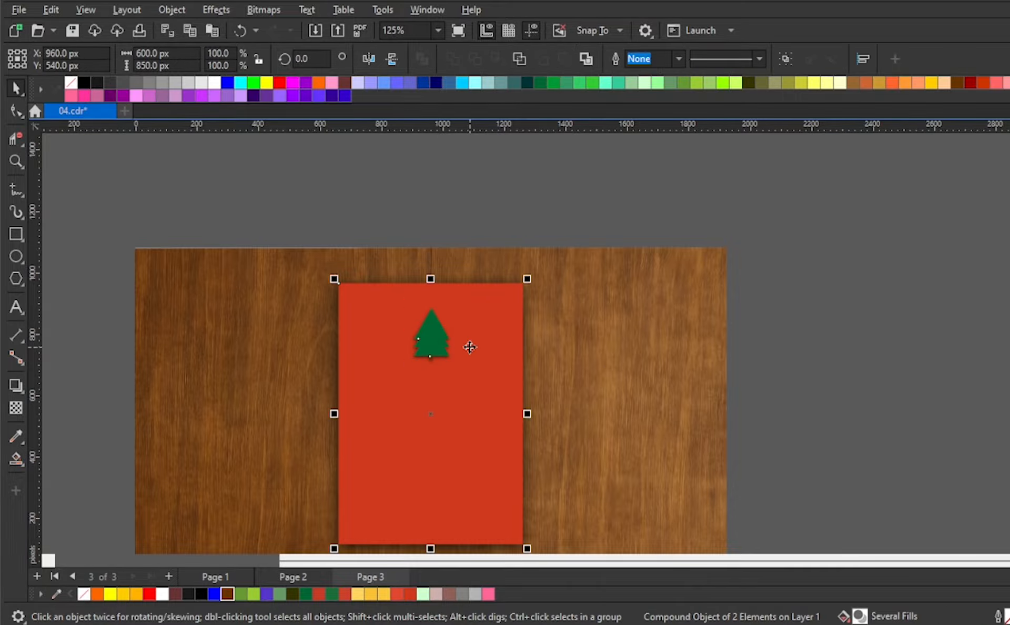
left_click(426, 332)
scroll(426, 331, "up", 2)
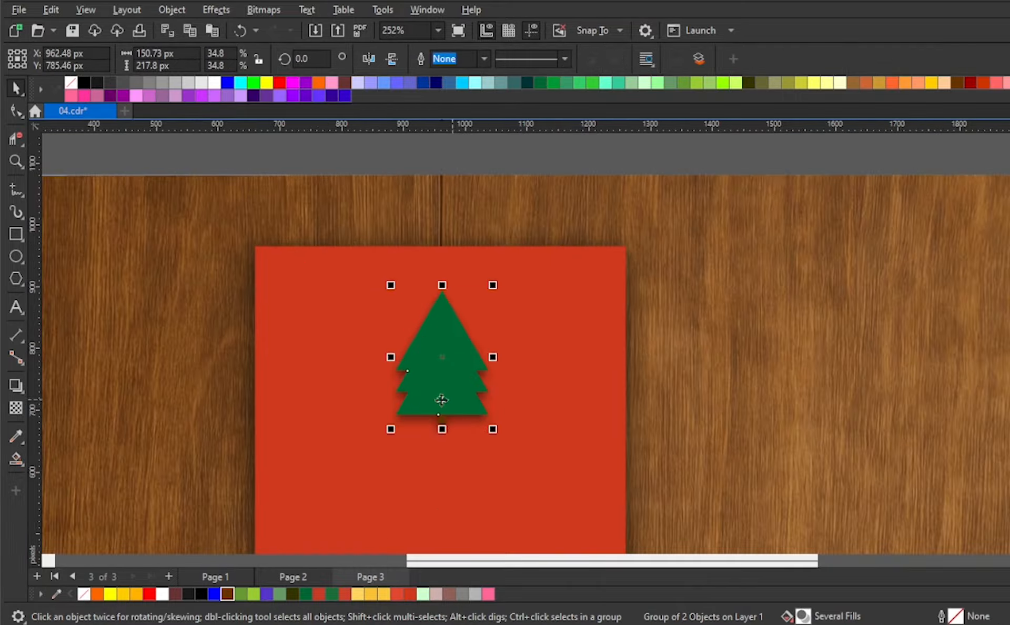
left_click(328, 358)
Step: Draw a five-pointed star about 86 by 82 px above the tree, fill it with #FFB300 and remove its outline
left_click(24, 282)
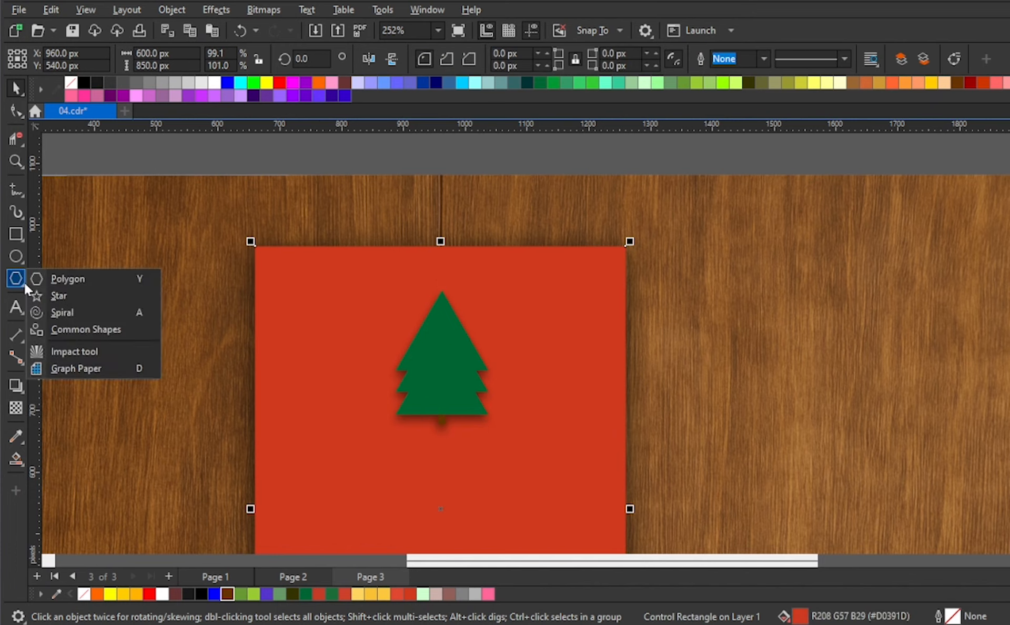
left_click(62, 295)
left_click_drag(417, 270, 442, 289)
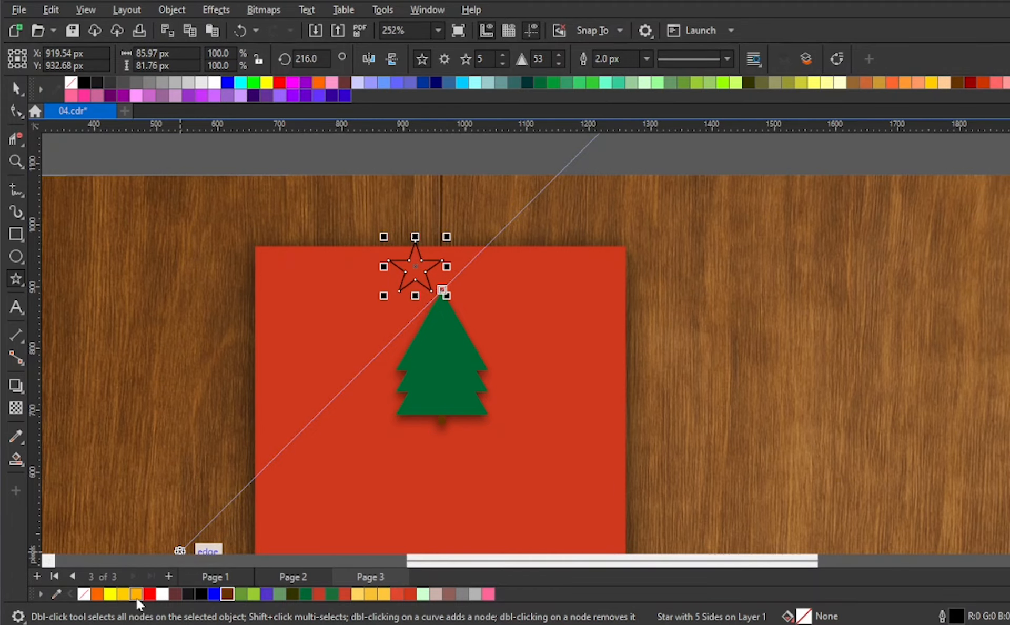
left_click(136, 595)
right_click(70, 83)
key("space")
Step: Move the yellow star onto the tip of the tree, centred over the tree
left_click_drag(421, 272, 447, 294)
scroll(447, 295, "up", 3)
scroll(489, 271, "up", 1)
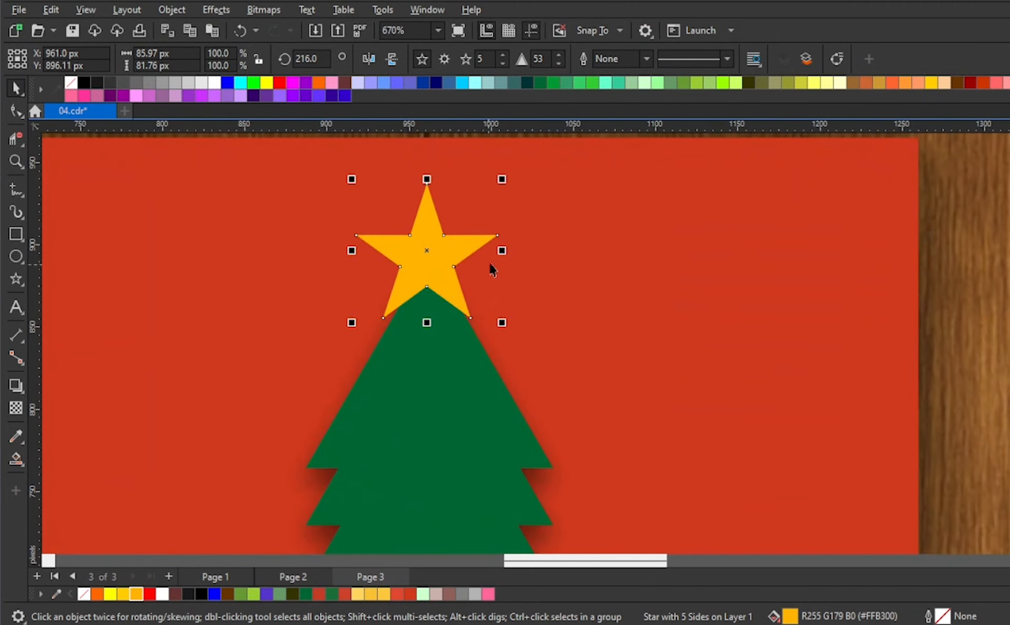
left_click(496, 315, "shift")
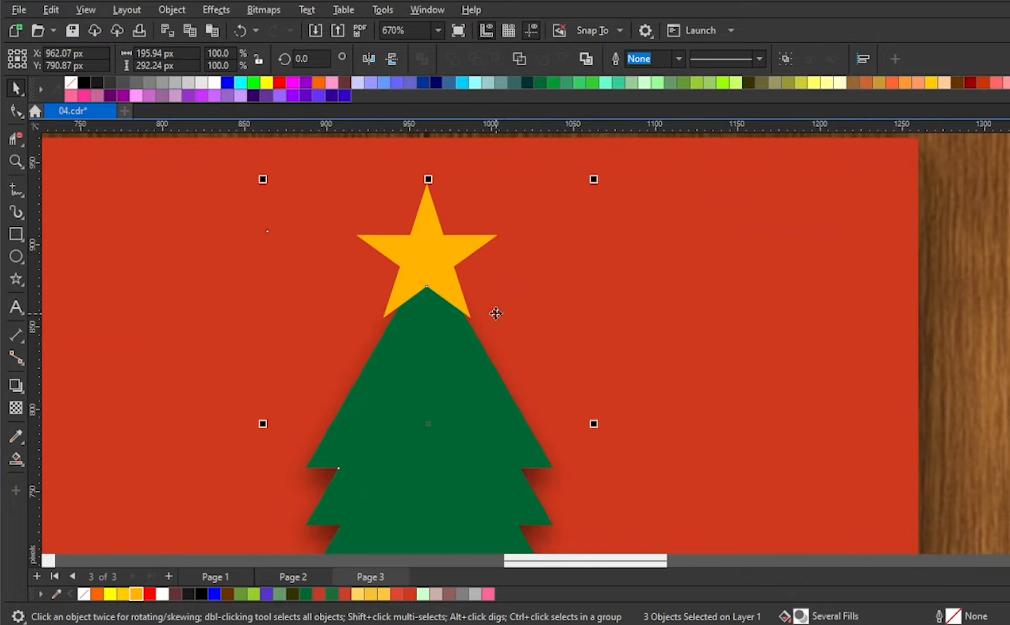
left_click(435, 286)
left_click(453, 254)
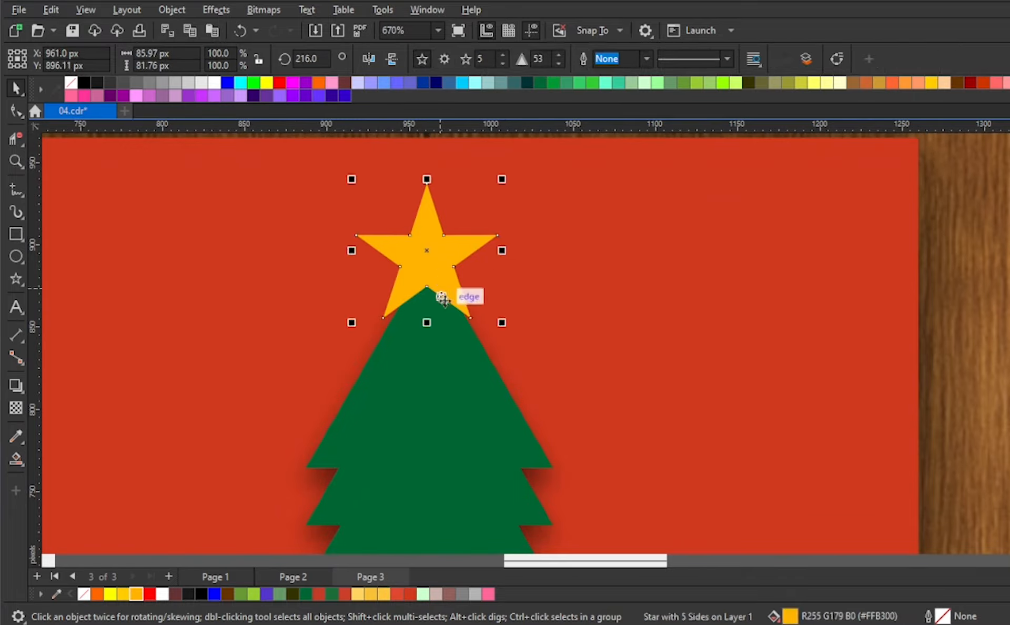
Step: Resize the star to about 81 by 67 px and nudge it 10 px down onto the treetop
left_click_drag(502, 323, 488, 310)
key("shift+Down")
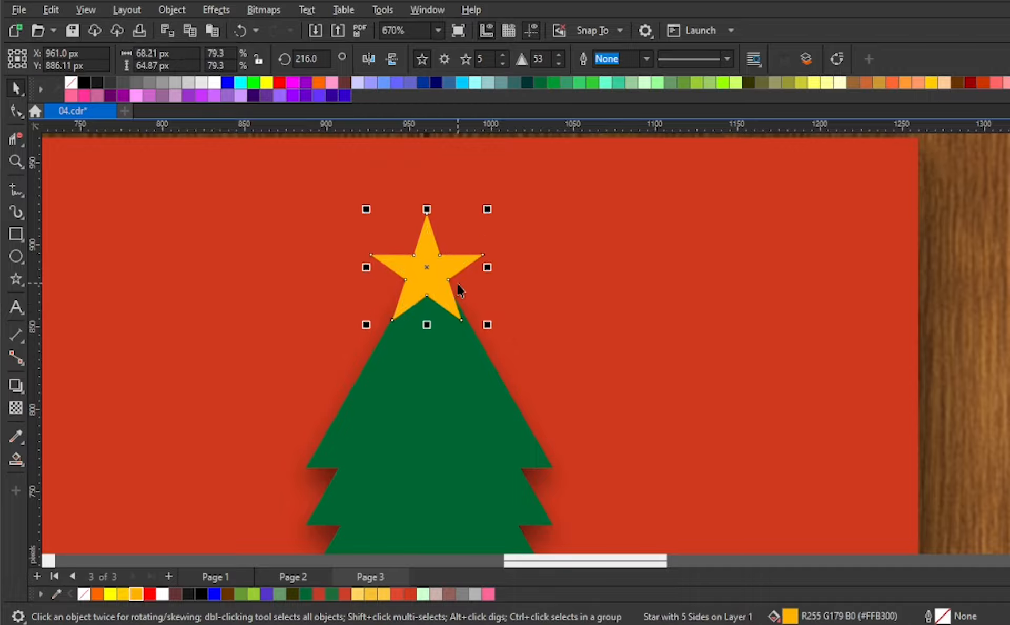
left_click_drag(488, 325, 494, 335)
left_click_drag(491, 268, 501, 276)
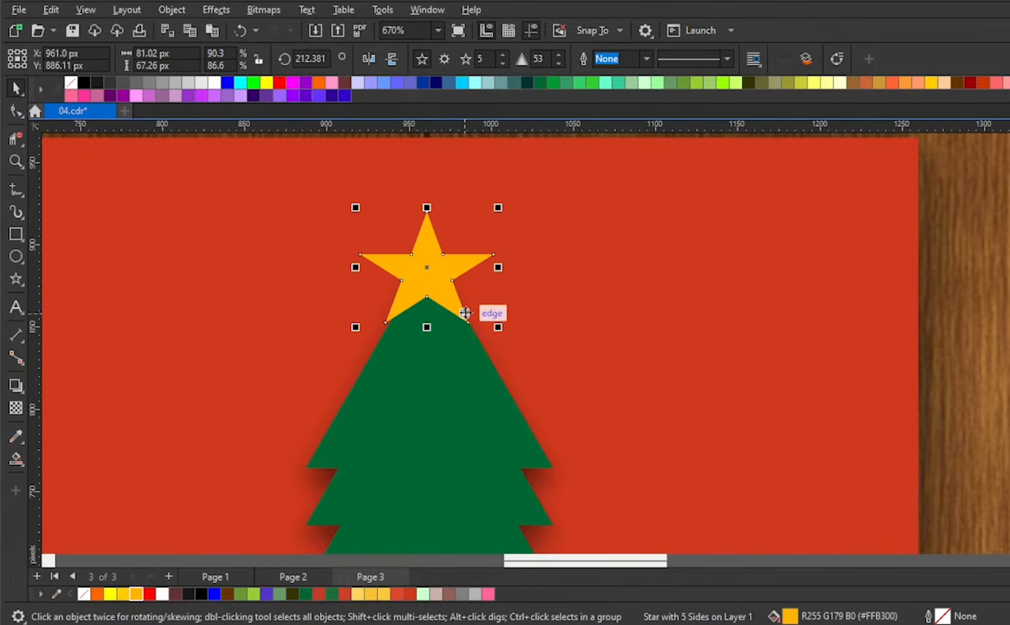
left_click(464, 382, "shift")
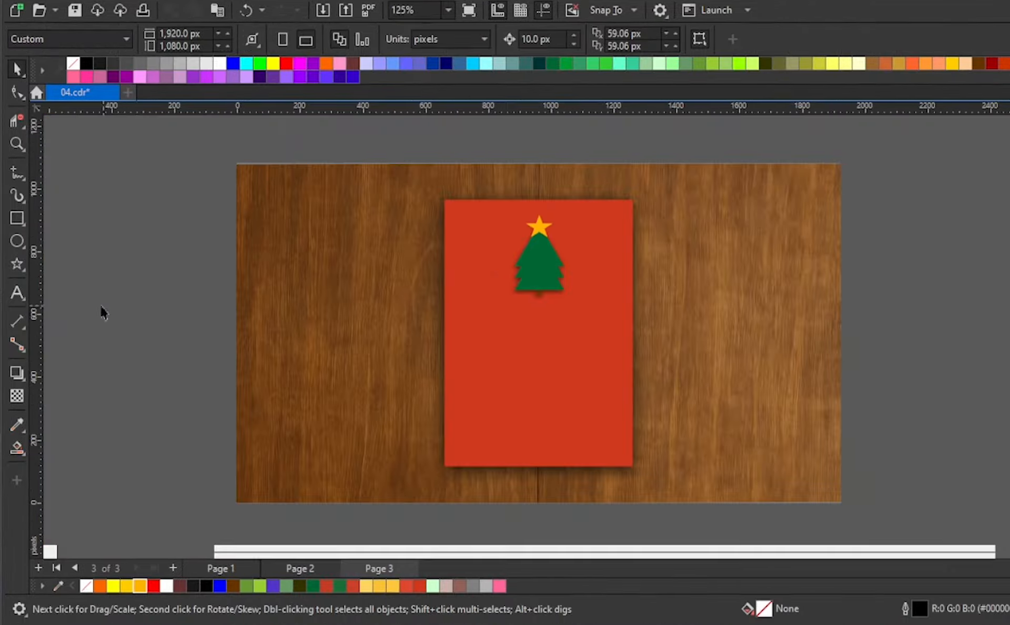
Step: Draw a 300 by 200 px rectangle on the wood background beside the red card and fill it with #FFB300
left_click(17, 218)
left_click_drag(269, 299, 365, 368)
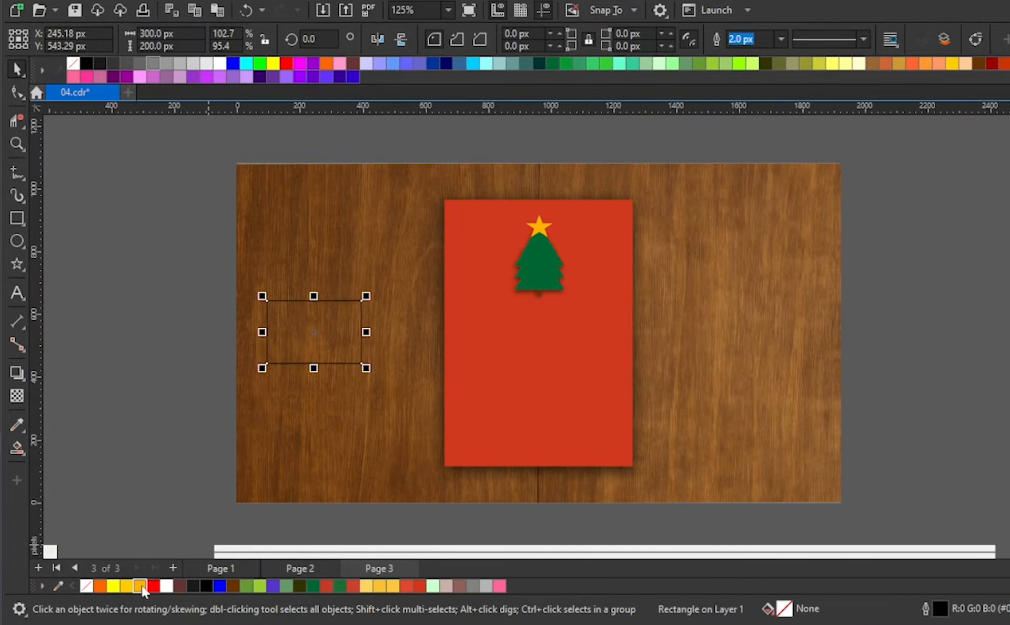
left_click(139, 586)
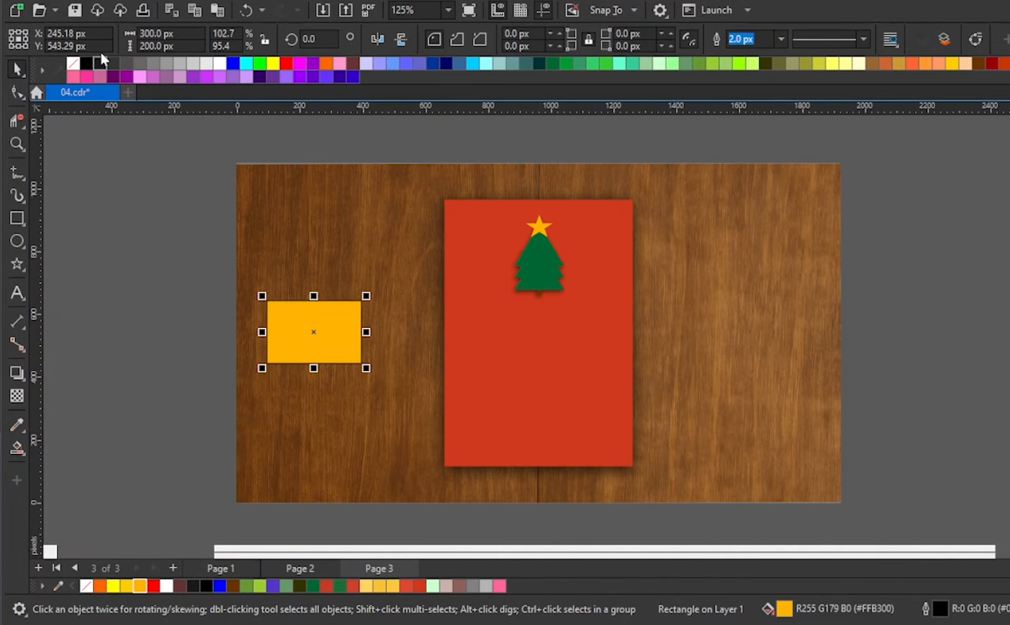
Step: Remove the yellow rectangle's outline and draw a matching lid strip about 367 by 43 px, centred across its upper edge
right_click(73, 65)
key("F6")
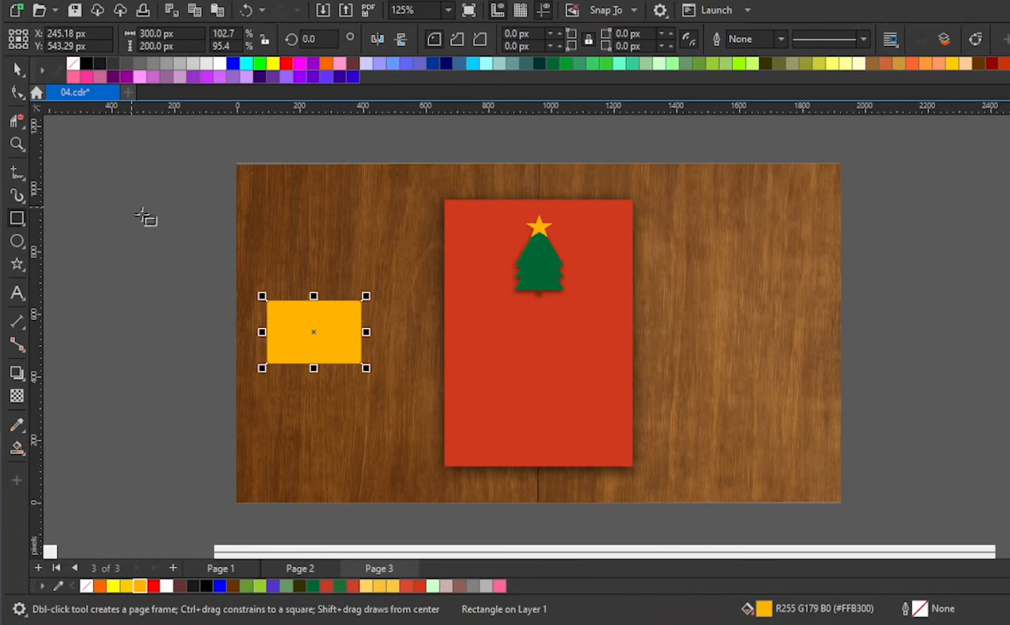
left_click_drag(314, 369, 380, 312)
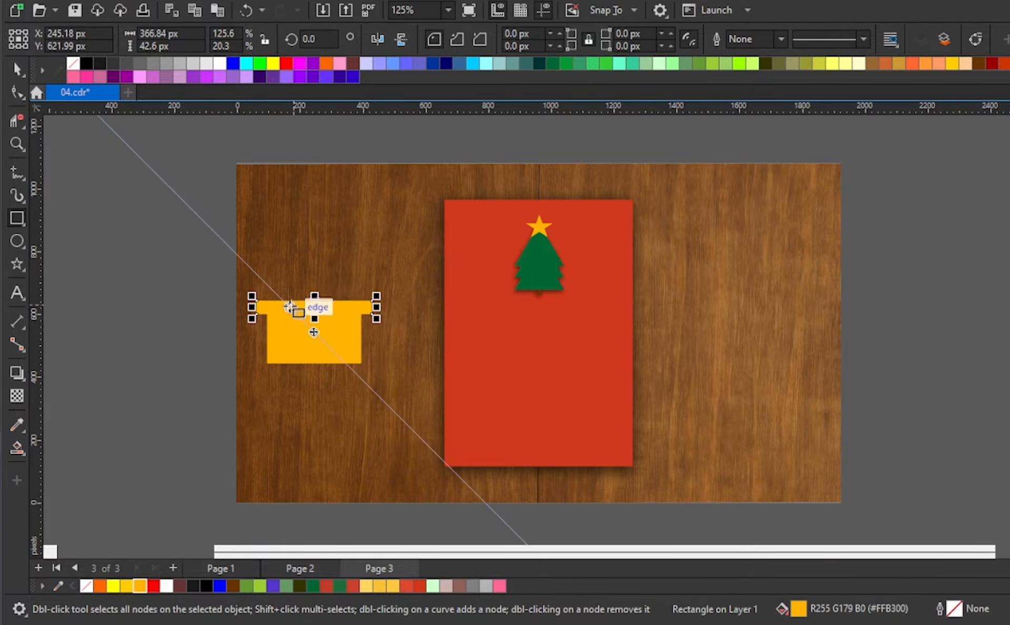
key("space")
left_click(163, 329)
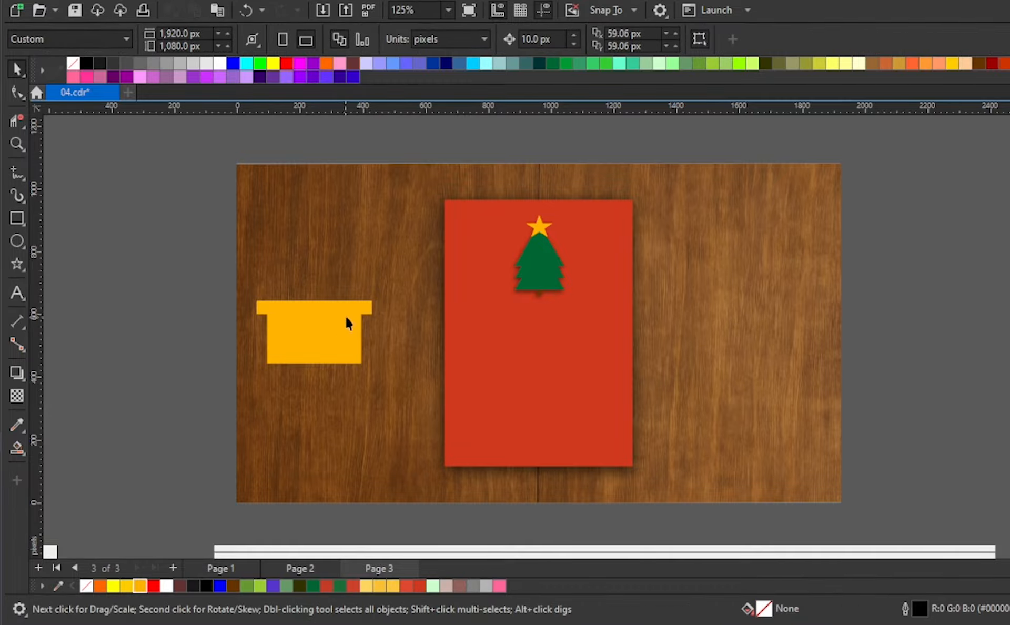
Step: Stretch the yellow box body slightly downward, keeping its upper edge under the lid
left_click(341, 349)
left_click_drag(311, 372, 311, 385)
left_click(189, 383)
Step: Place a copy of the lid strip above the gift box and fill it with #D0391D
left_click(319, 306)
left_click_drag(319, 305, 311, 258)
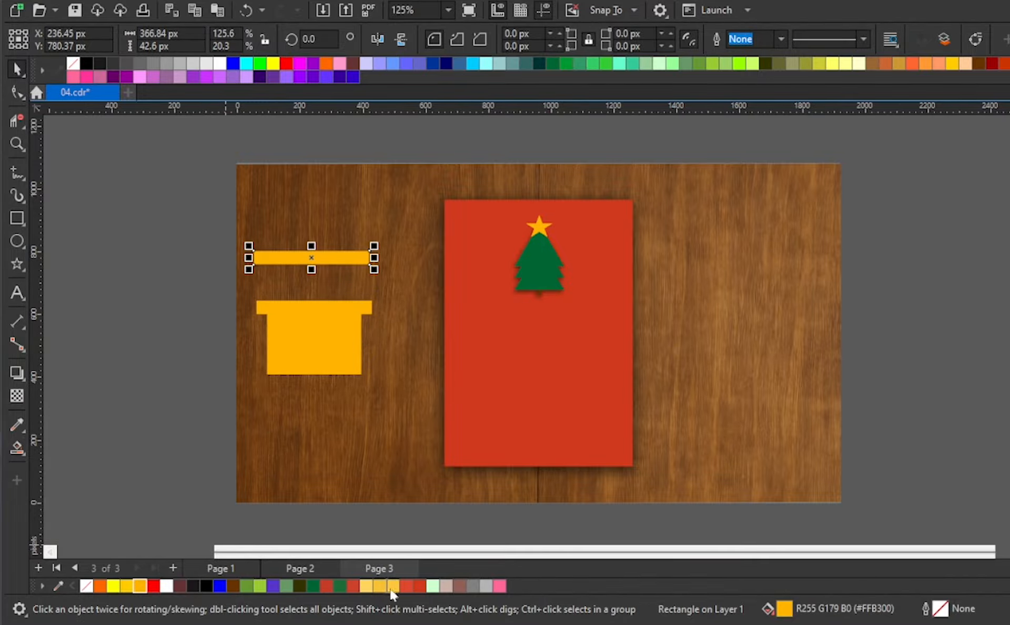
left_click(418, 589)
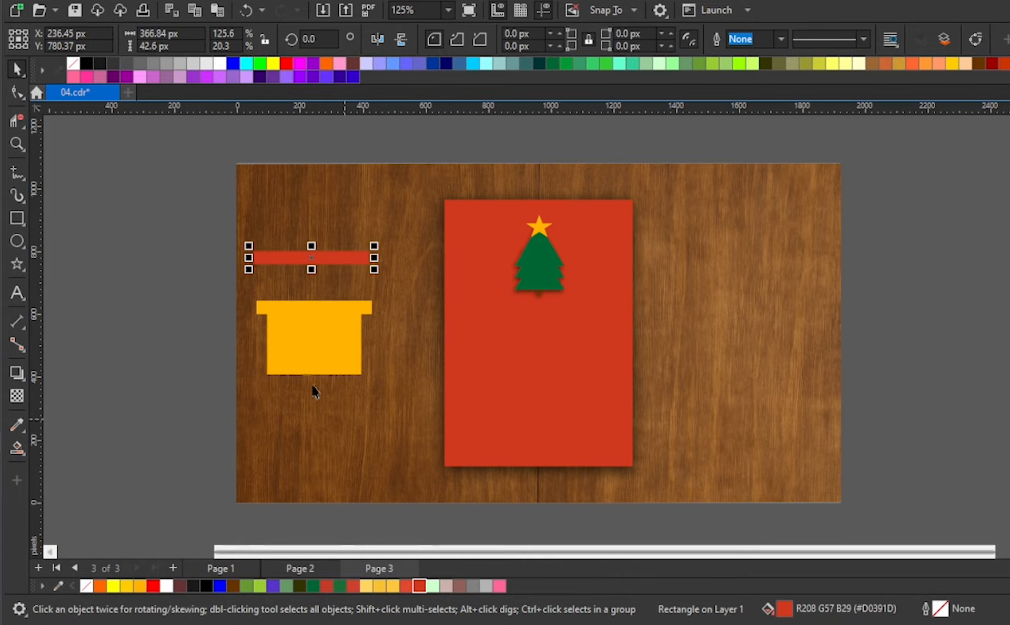
Step: Rotate the red strip 90 degrees so it stands vertically as the gift's ribbon
left_click(298, 251)
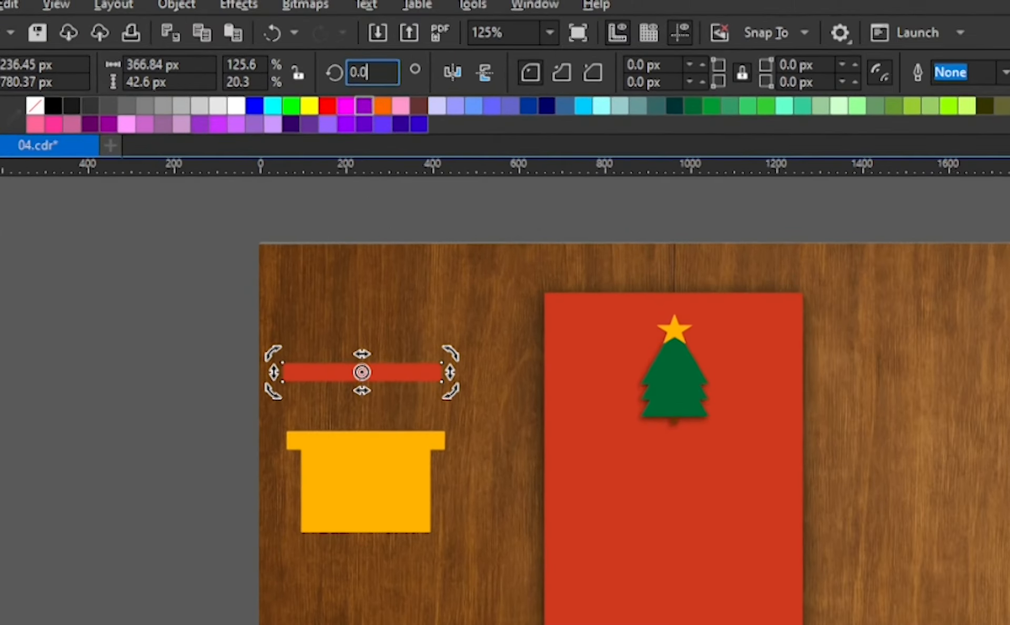
double_click(350, 72)
type("90")
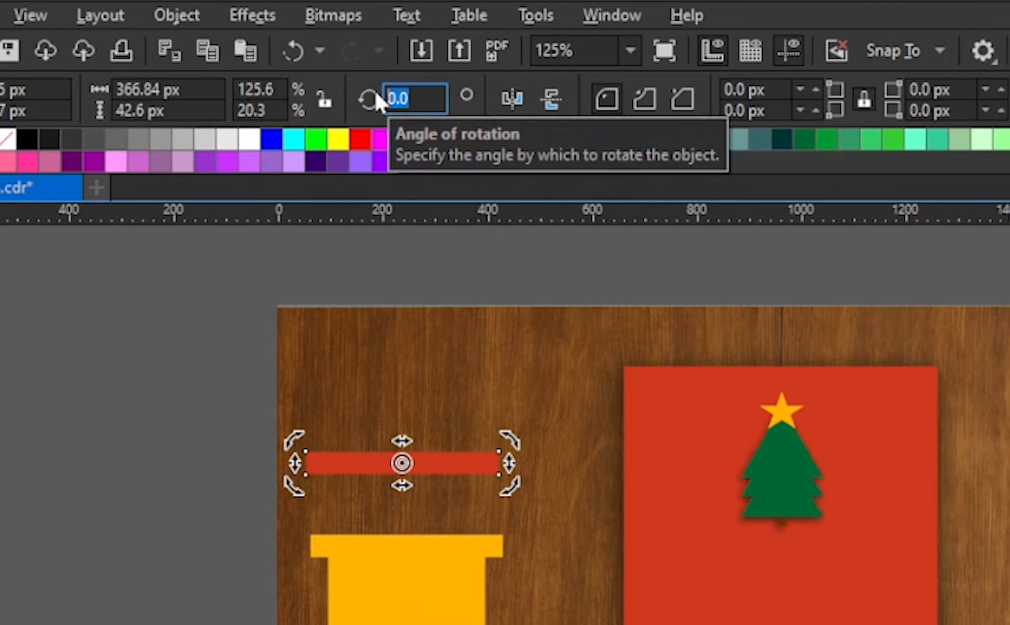
key("Return")
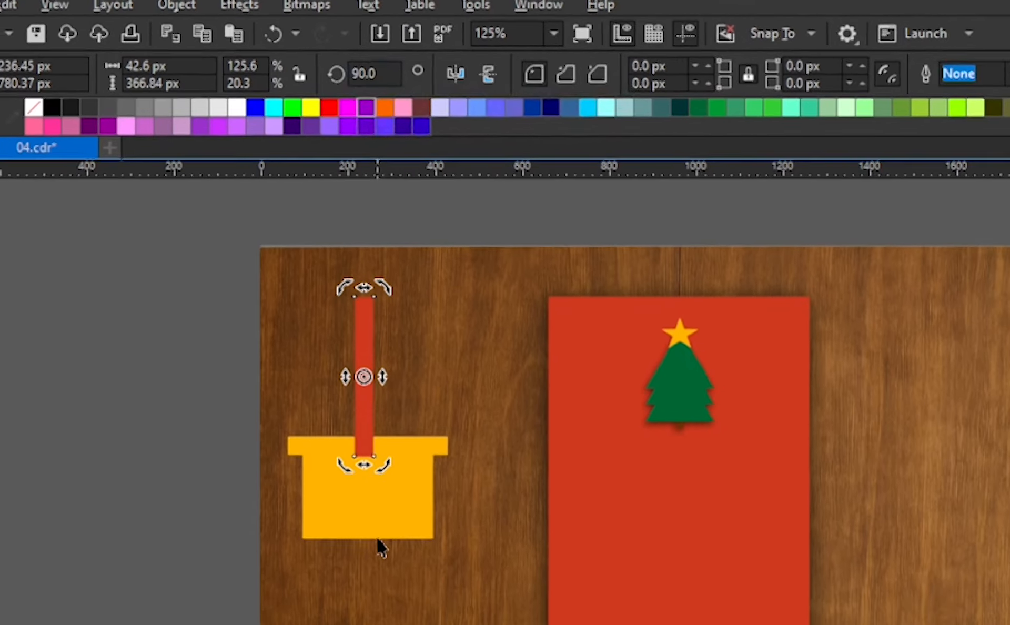
Step: Align the red ribbon to the bottom of the box and shorten it to about 235 px, ending at the lid's upper edge
left_click(376, 529, "shift")
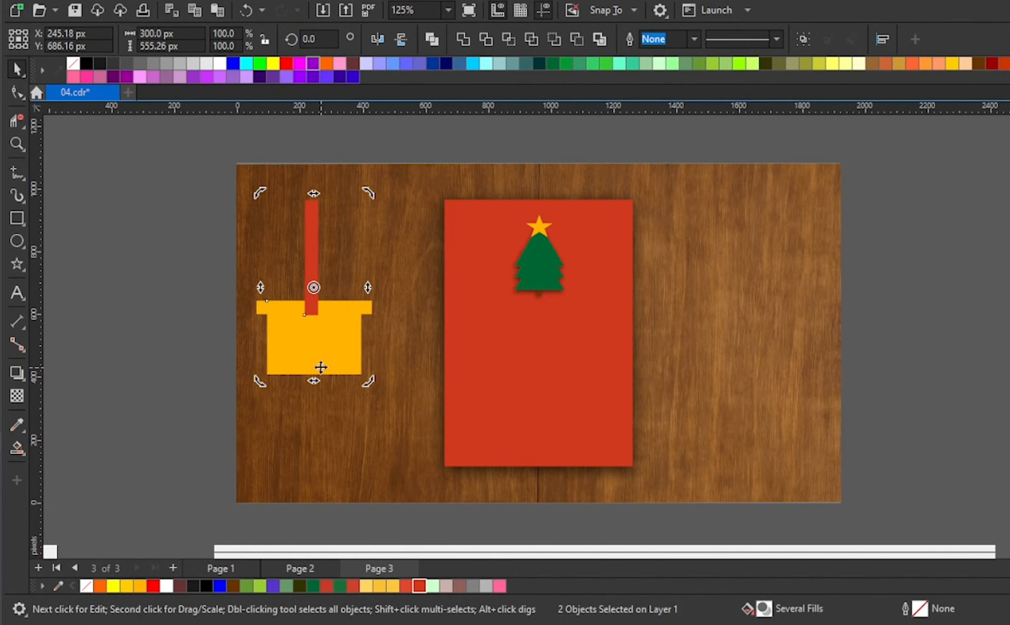
key("b")
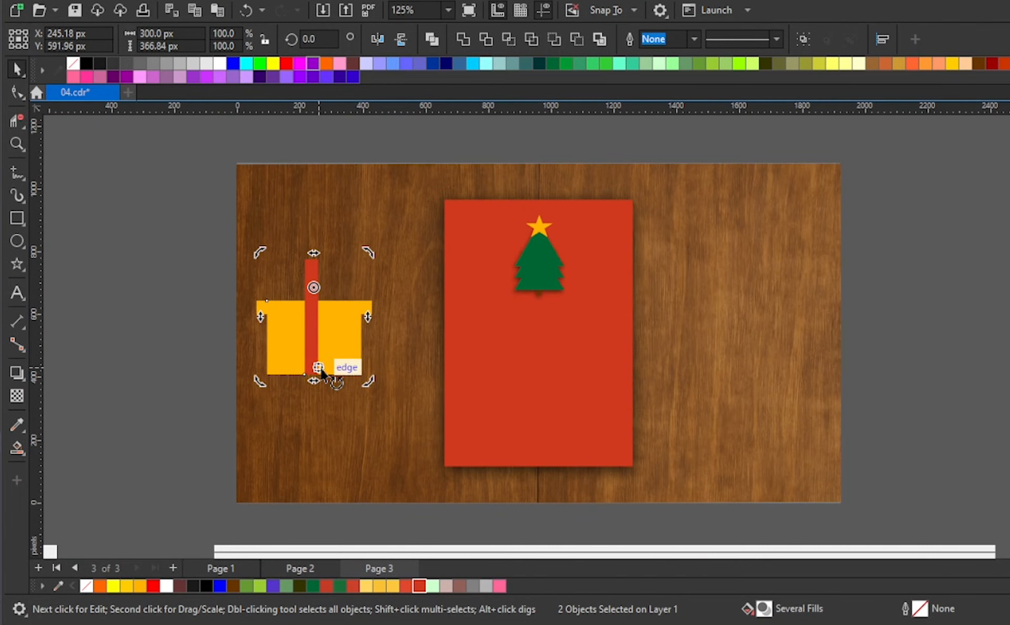
left_click(151, 366)
left_click(311, 330)
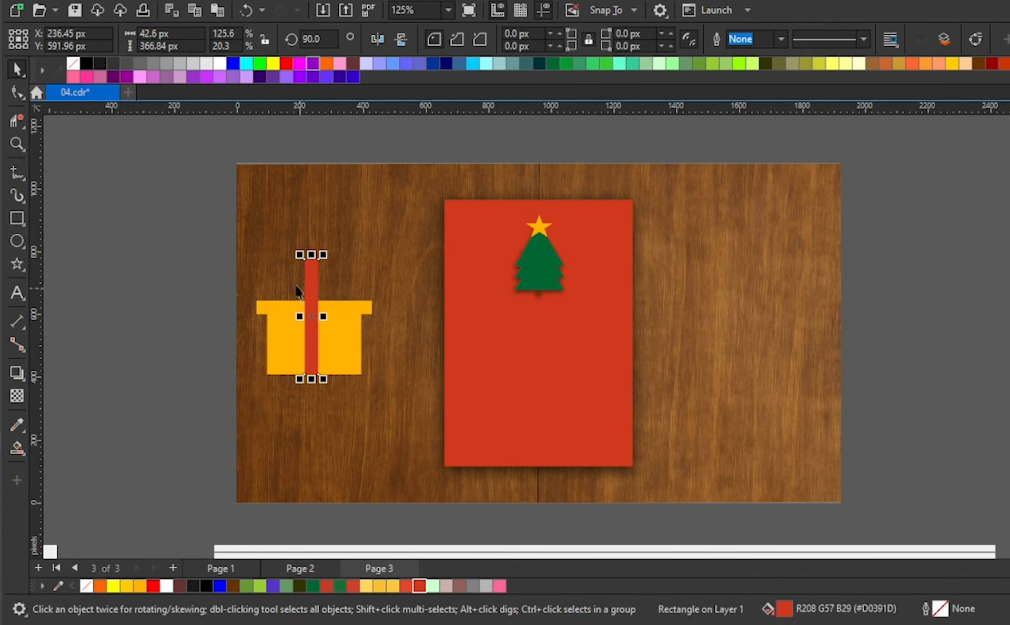
scroll(292, 271, "up", 4)
left_click_drag(343, 243, 342, 337)
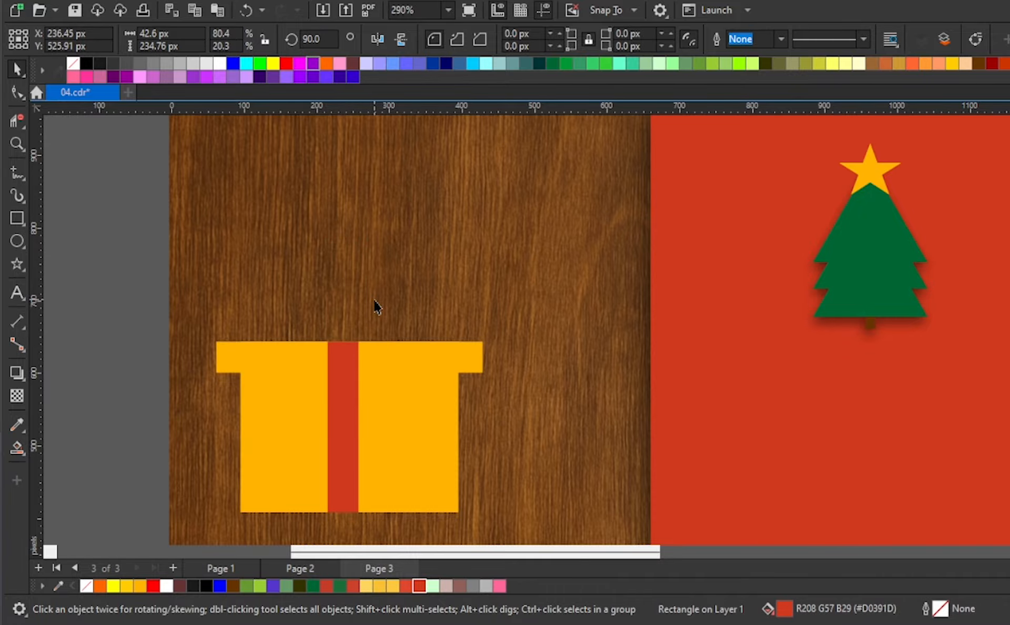
key("Escape")
Step: Add a drop shadow to the gift lid so it casts slightly onto the box body
scroll(374, 307, "down", 4)
left_click(296, 337)
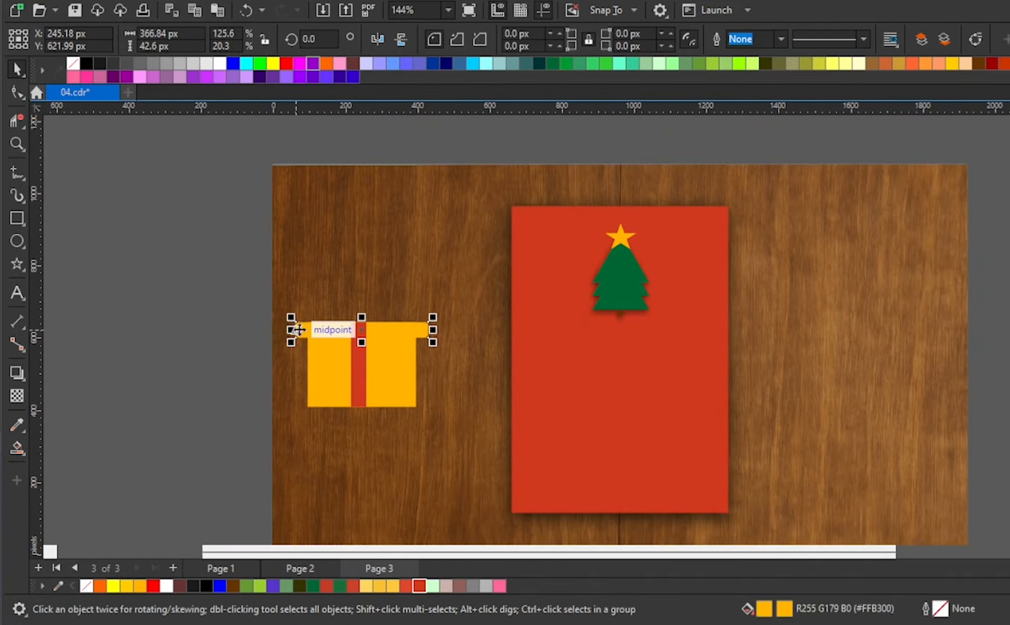
left_click(15, 376)
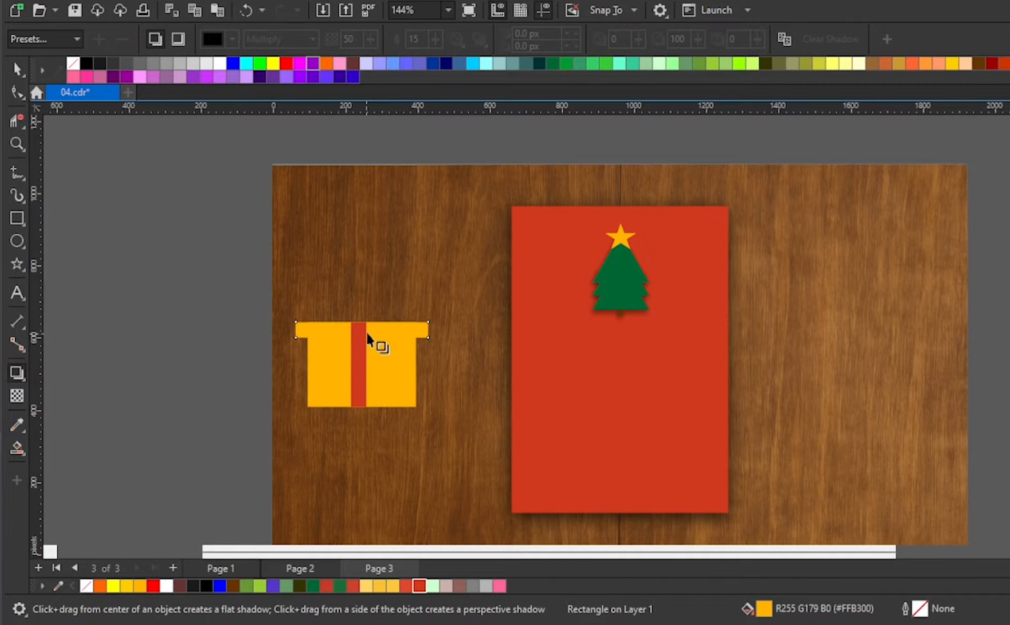
left_click_drag(373, 334, 343, 331)
scroll(365, 338, "up", 3)
scroll(379, 358, "down", 4)
left_click(283, 386)
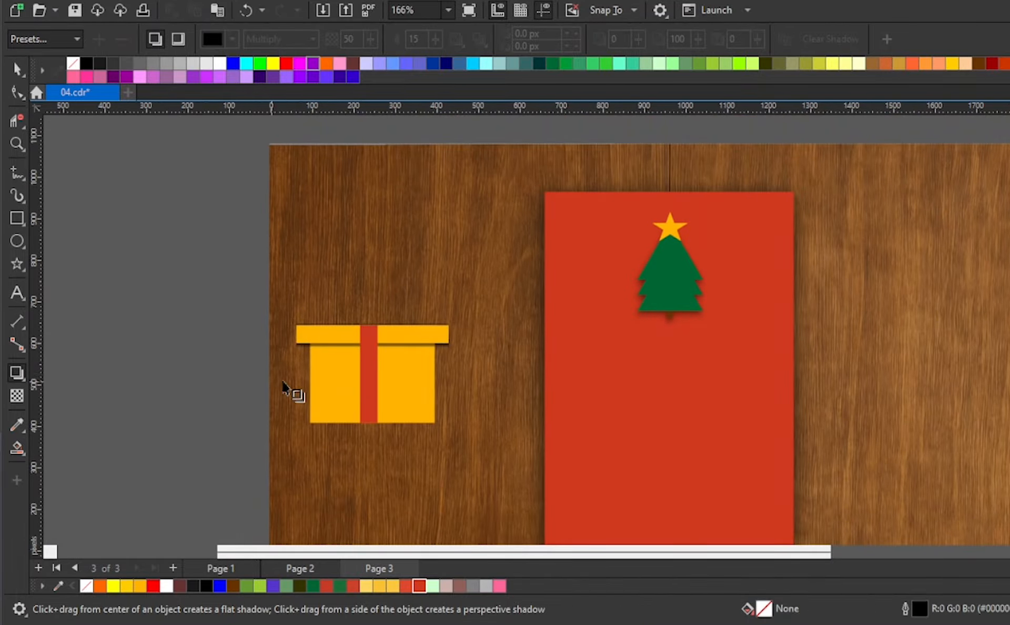
Step: Add a drop shadow below the yellow box body, offset about 0.3 by -19.4 px
left_click(401, 391)
left_click_drag(392, 389, 375, 431)
key("space")
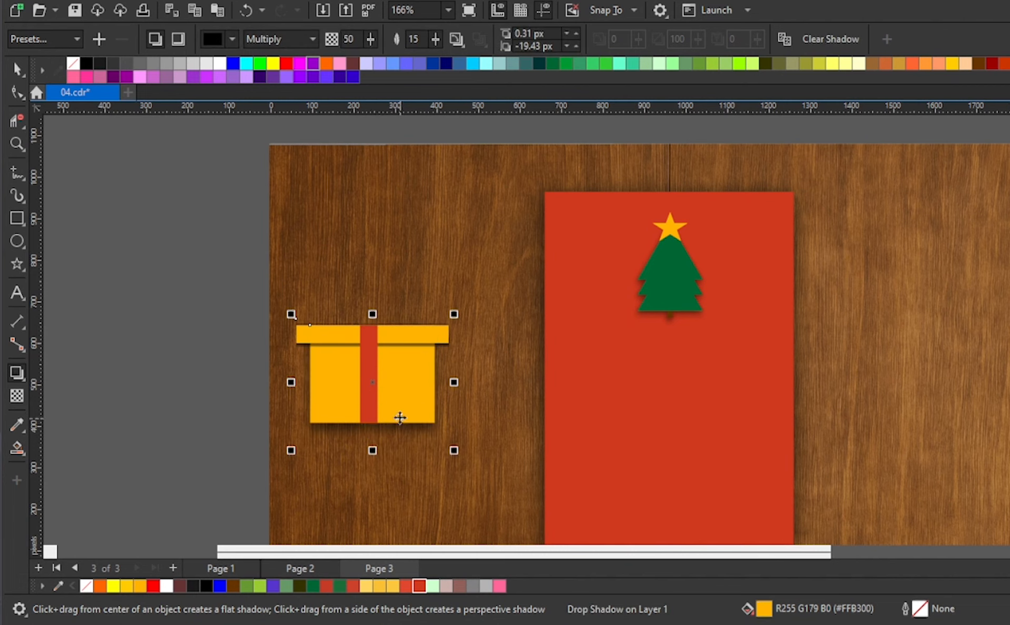
Step: Select all the gift box parts and align them on a common vertical centre line
left_click(182, 331)
left_click_drag(169, 291, 472, 452)
key("c")
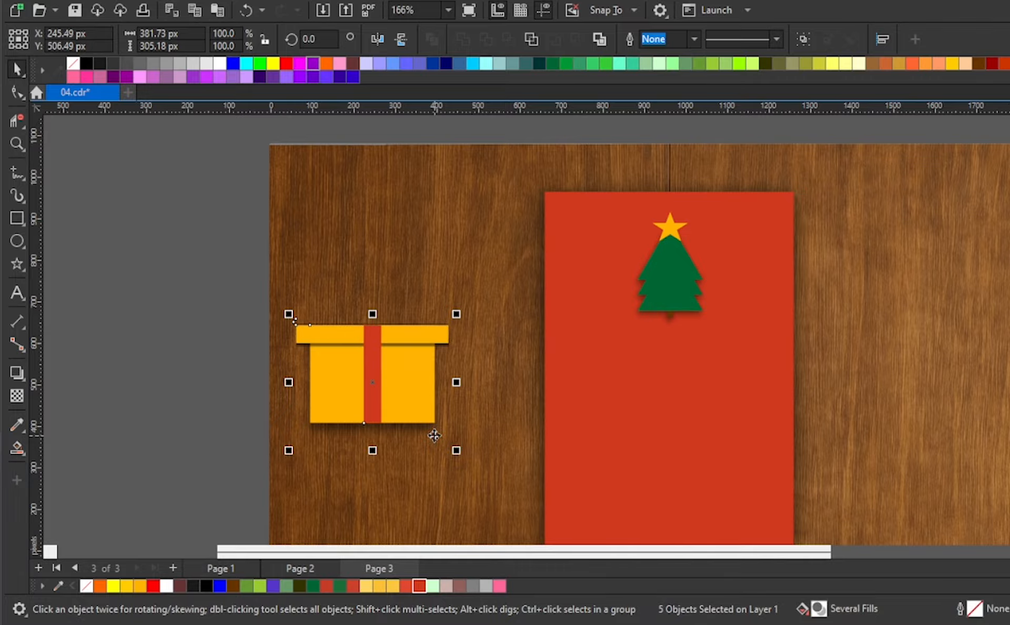
left_click(215, 426)
Step: Scale the gift box down to about 289 by 231 px and place it centred on the lower part of the red card
scroll(316, 353, "down", 2)
left_click_drag(210, 311, 440, 428)
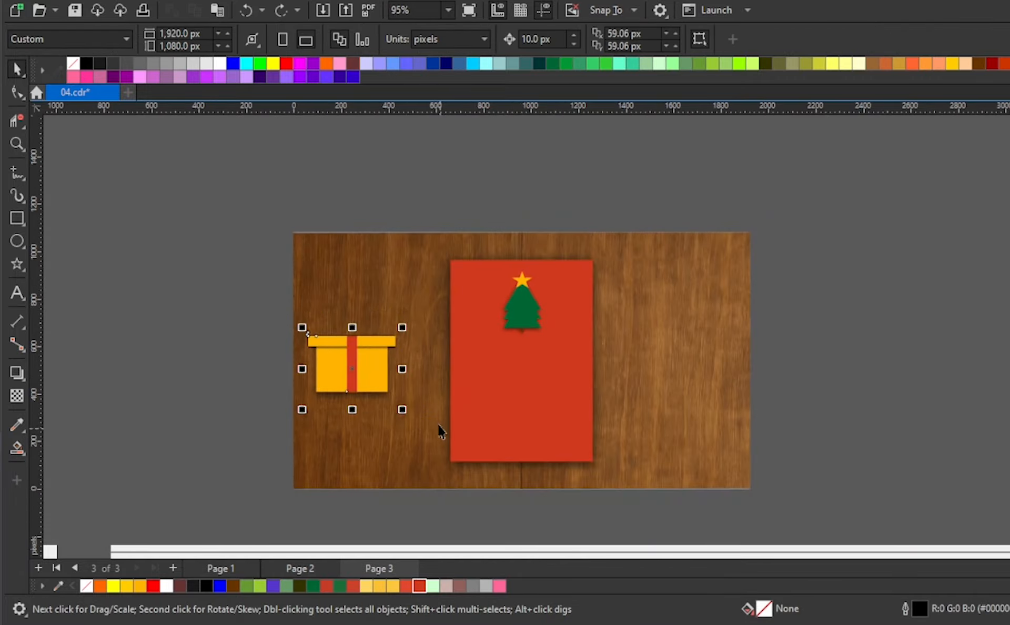
left_click_drag(403, 329, 528, 432)
left_click_drag(527, 429, 525, 422)
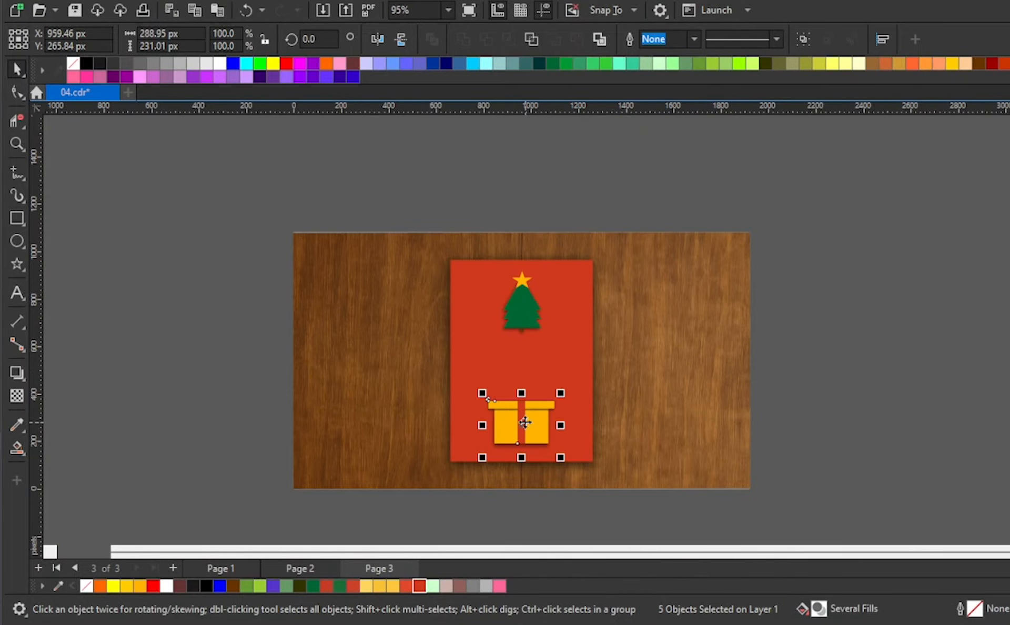
left_click(274, 358)
Step: Place a mirrored copy of the red bow loop beside the original so the two loops meet at the middle
scroll(274, 358, "up", 1)
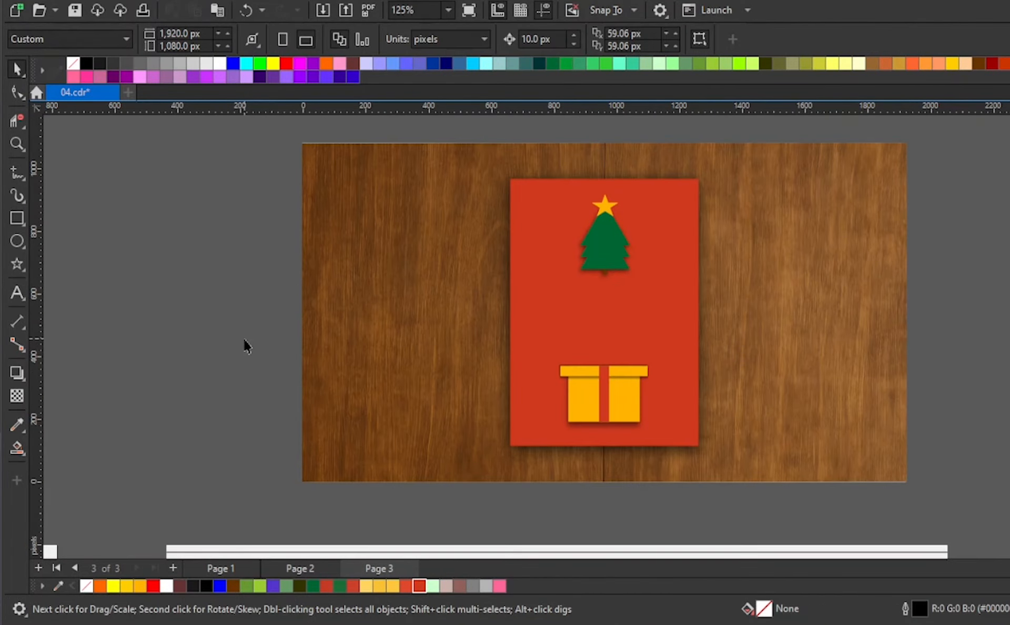
left_click(242, 370)
scroll(236, 399, "up", 3)
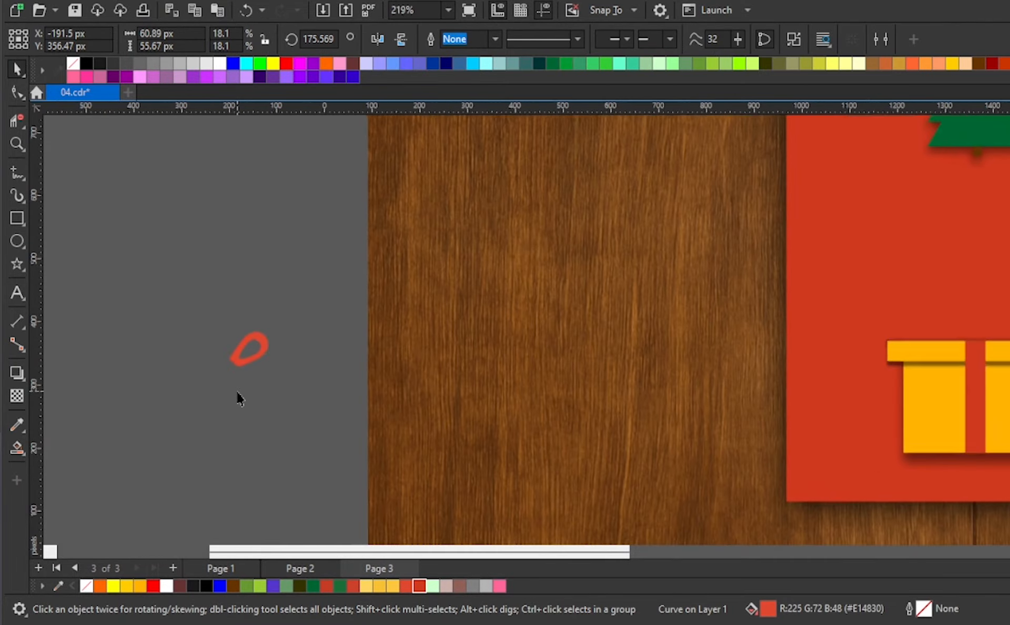
left_click_drag(273, 360, 210, 351)
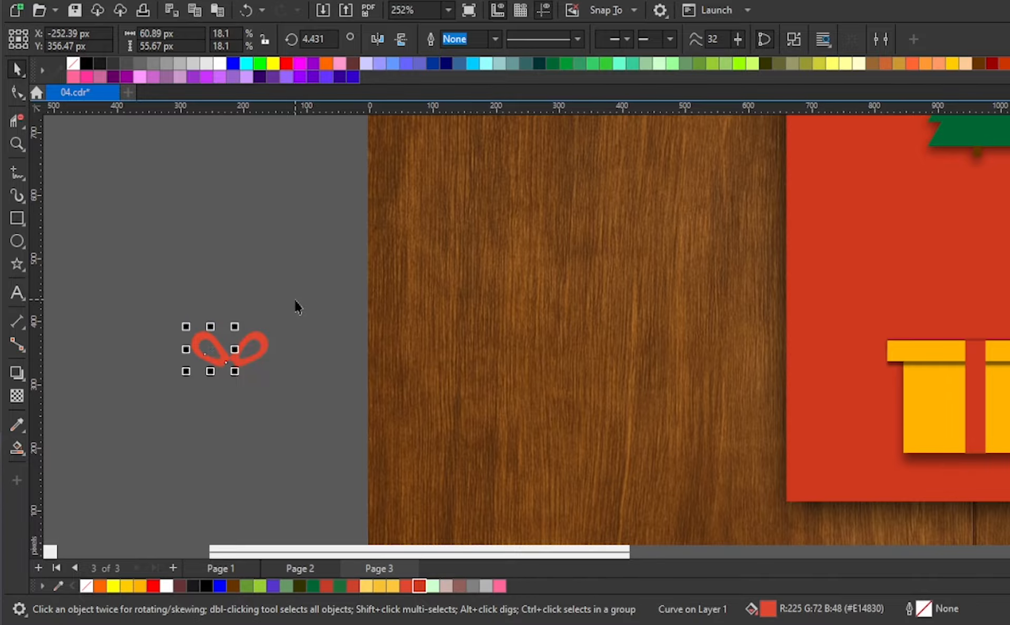
left_click(175, 338)
scroll(118, 355, "up", 1)
scroll(53, 200, "up", 1)
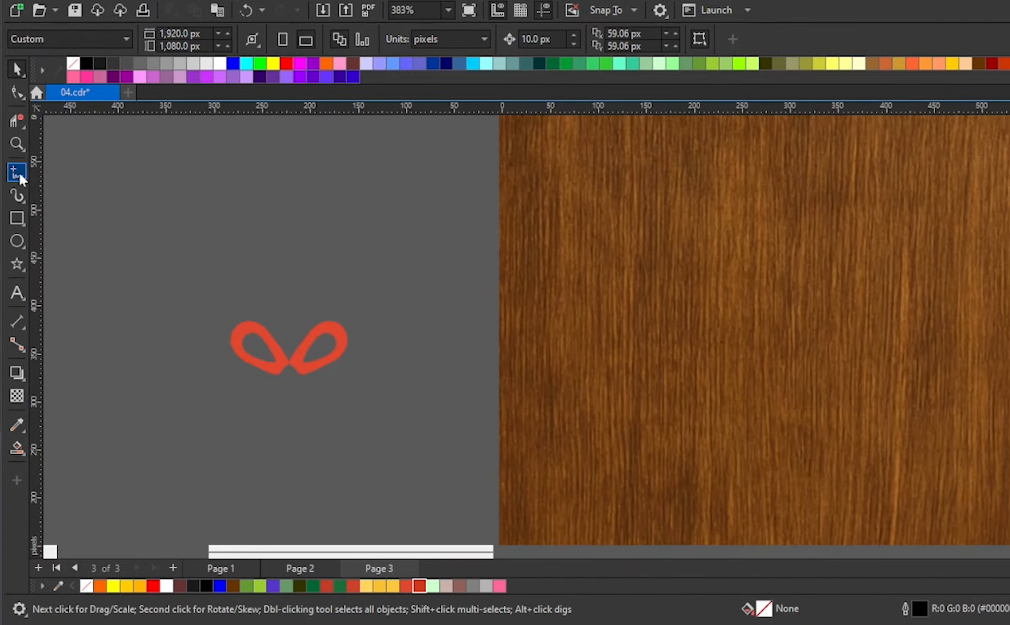
Step: Draw a freehand knot about 42 by 27 px below the bow loops, fill it with #E14830 and remove its outline
left_click(17, 173)
scroll(267, 390, "up", 2)
mouse_move(269, 388)
left_mouse_down()
mouse_move(284, 337)
mouse_move(296, 334)
mouse_move(317, 335)
mouse_move(349, 382)
mouse_move(270, 390)
left_mouse_up()
left_click(420, 587)
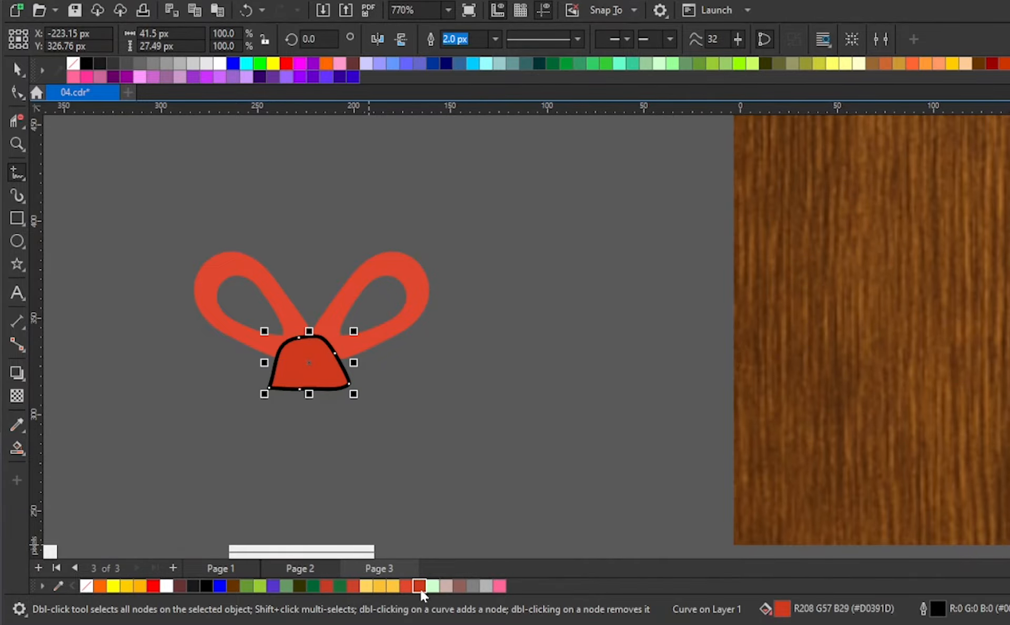
right_click(76, 66)
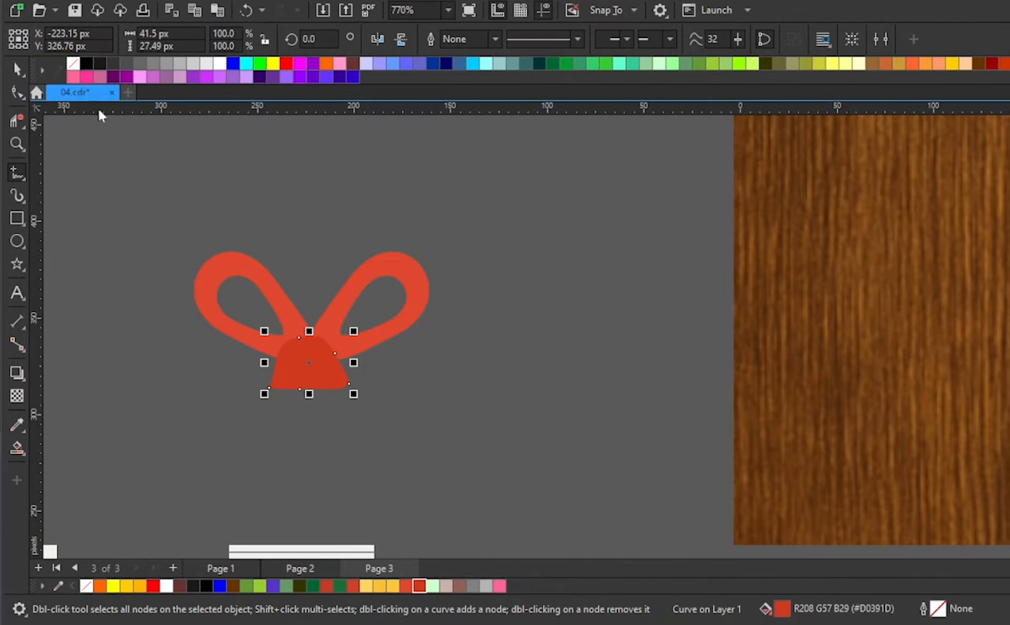
left_click(410, 590)
key("space")
left_click(488, 233)
key("F3")
Step: Select the two bow loops and add a drop shadow to the bow
left_click(155, 408)
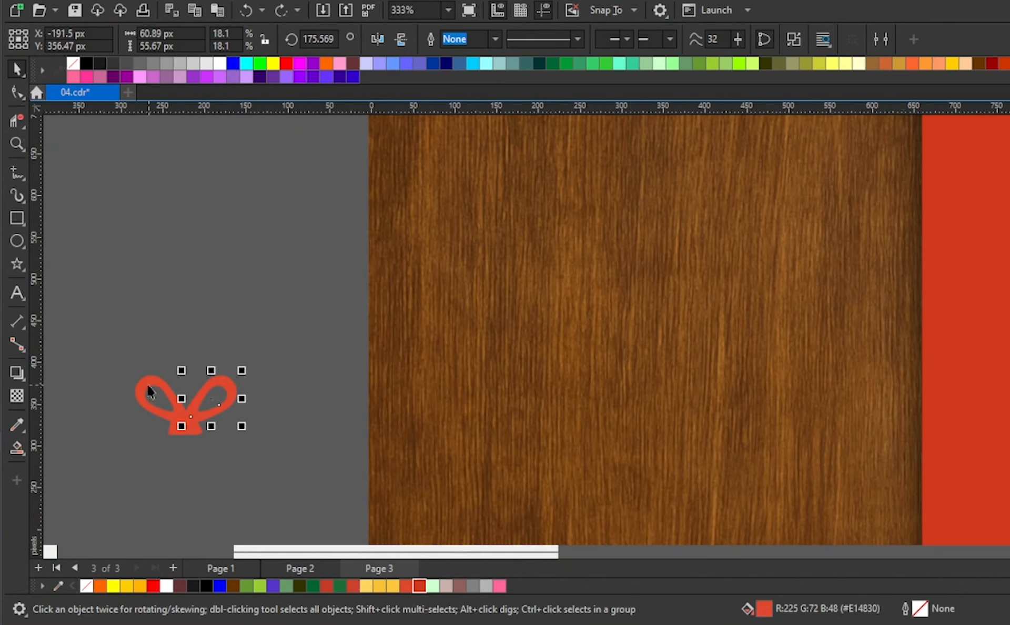
left_click(149, 392, "shift")
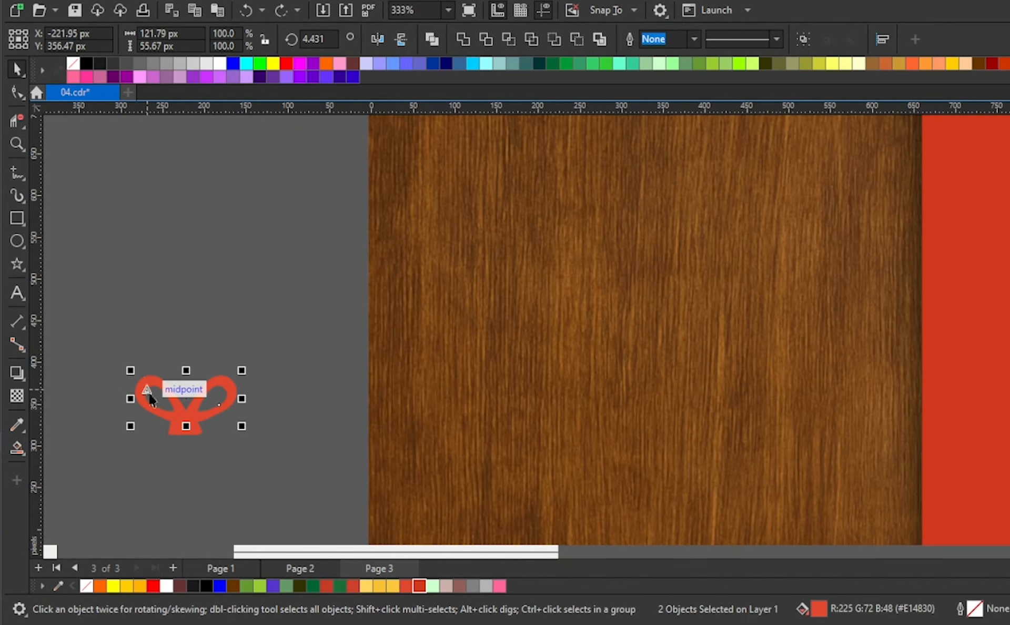
left_click(17, 373)
left_click_drag(195, 405, 203, 429)
key("space")
Step: Group the bow parts and place the bow on the gift lid over the ribbon, filled with #D0391D
left_click_drag(284, 310, 115, 464)
key("ctrl+g")
scroll(111, 463, "down", 3)
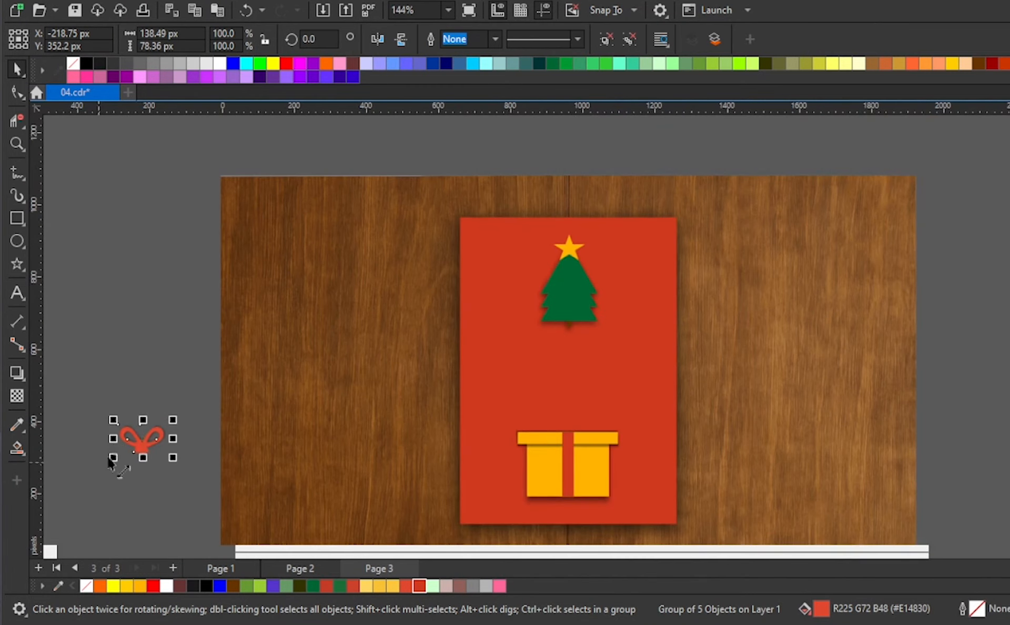
left_click_drag(139, 445, 566, 420)
scroll(584, 421, "up", 4)
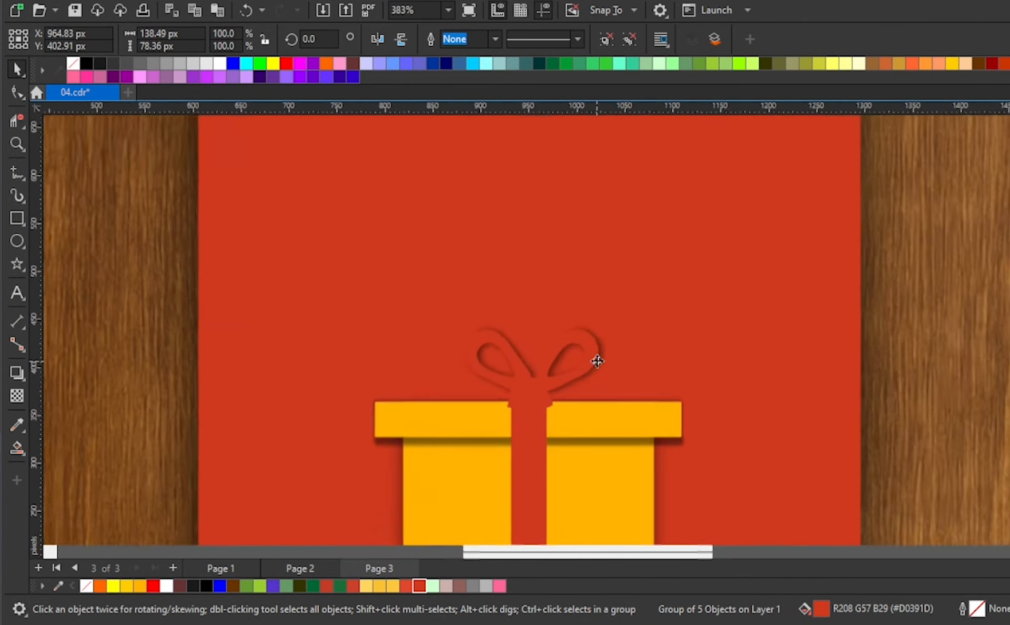
scroll(529, 398, "up", 1)
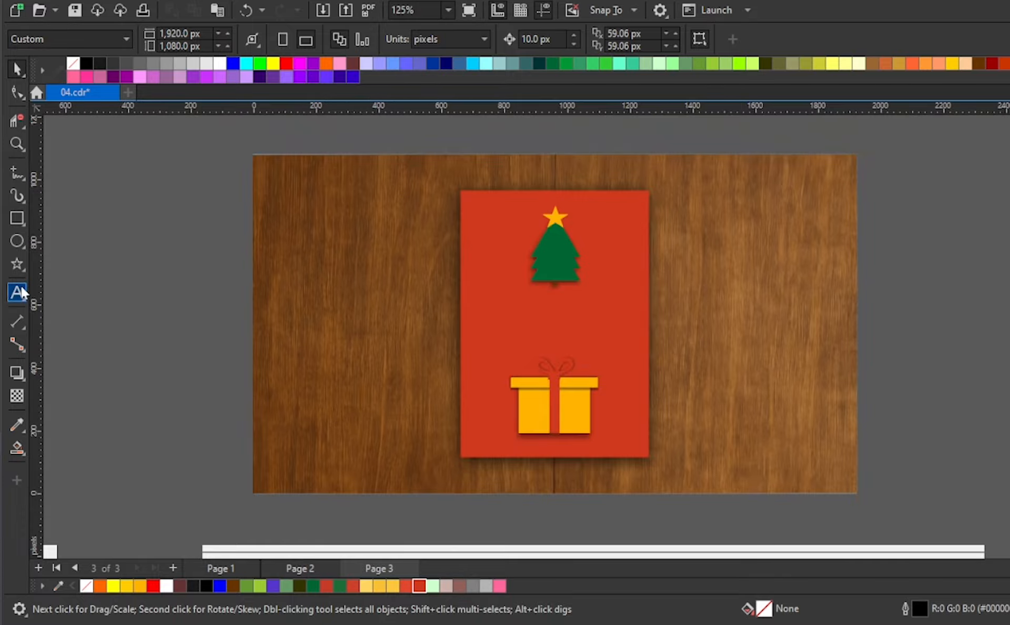
Step: Add the text MERRY in Arial 24 pt on the wood background beside the card
left_click(17, 293)
left_click(279, 321)
type("MERRY")
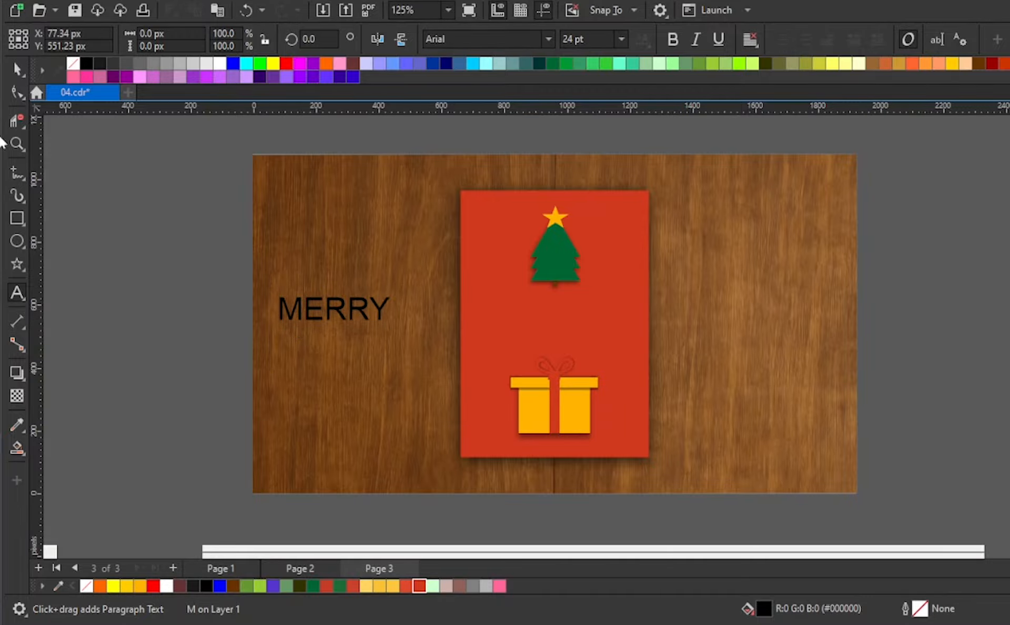
left_click(30, 70)
left_click(136, 267)
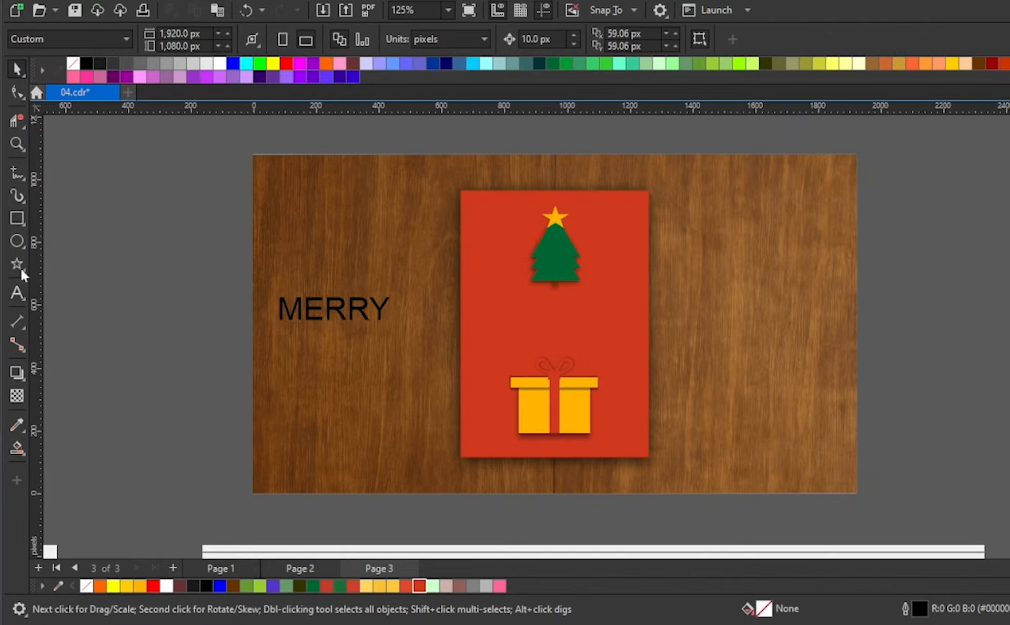
Step: Add a separate text object CHRISTMAS in Arial 24 pt above MERRY and select all its characters
left_click(17, 293)
left_click(172, 271)
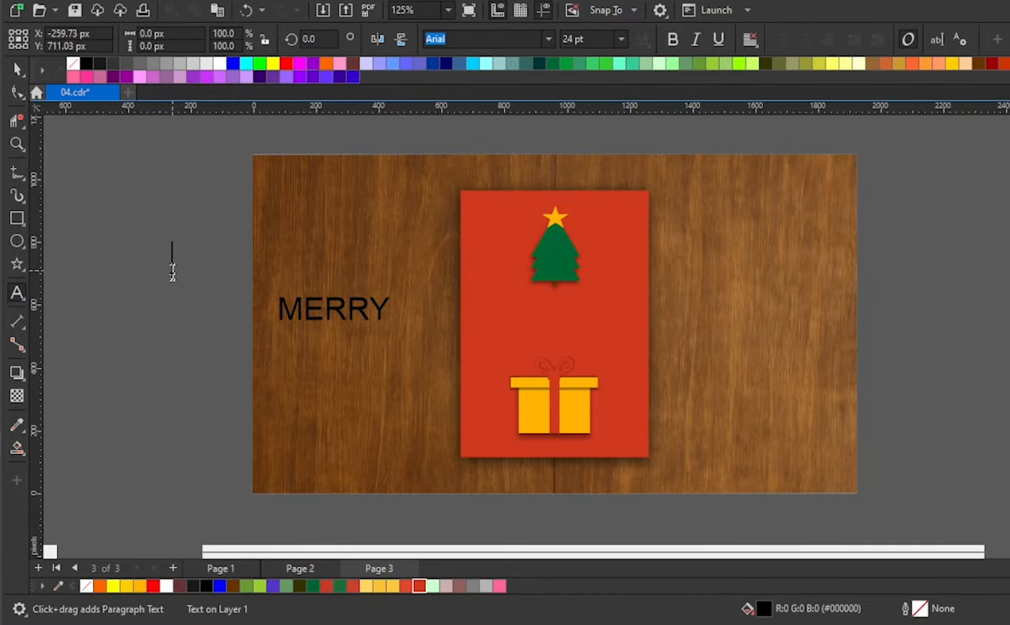
type("CHRISTMAS")
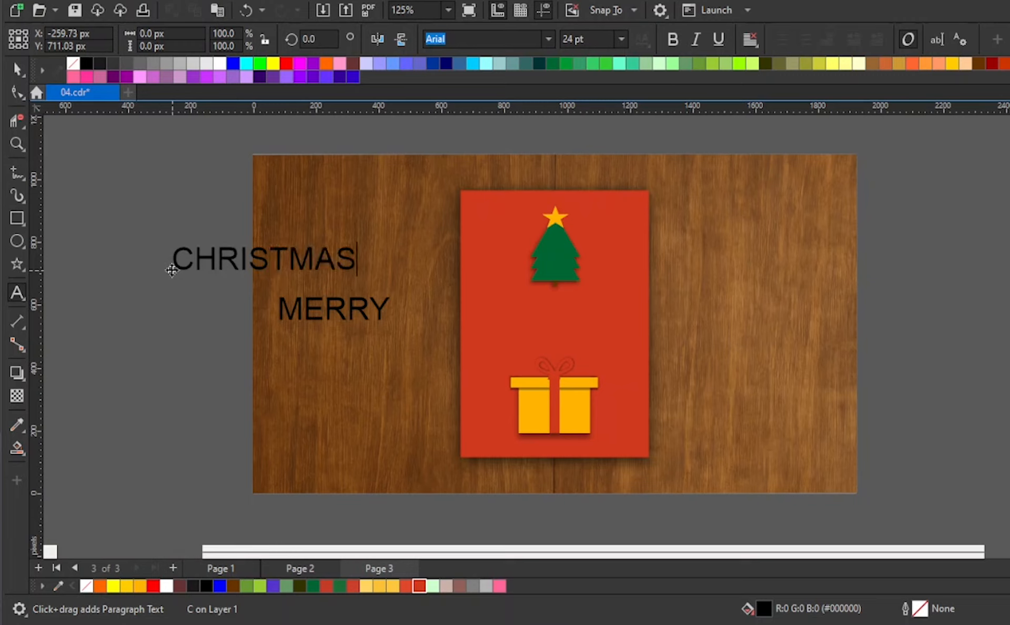
key("ctrl+a")
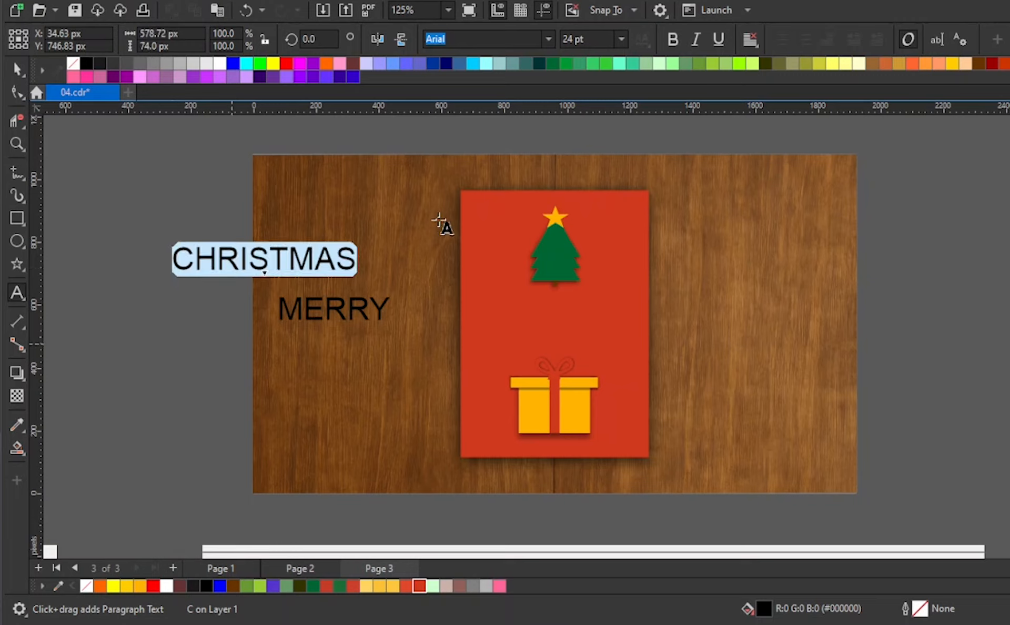
Step: Fill both text objects MERRY and CHRISTMAS with white and change their font to Sweet Toffee
left_click(138, 243)
key("ctrl+space")
left_click_drag(142, 231, 394, 338)
left_click(221, 65)
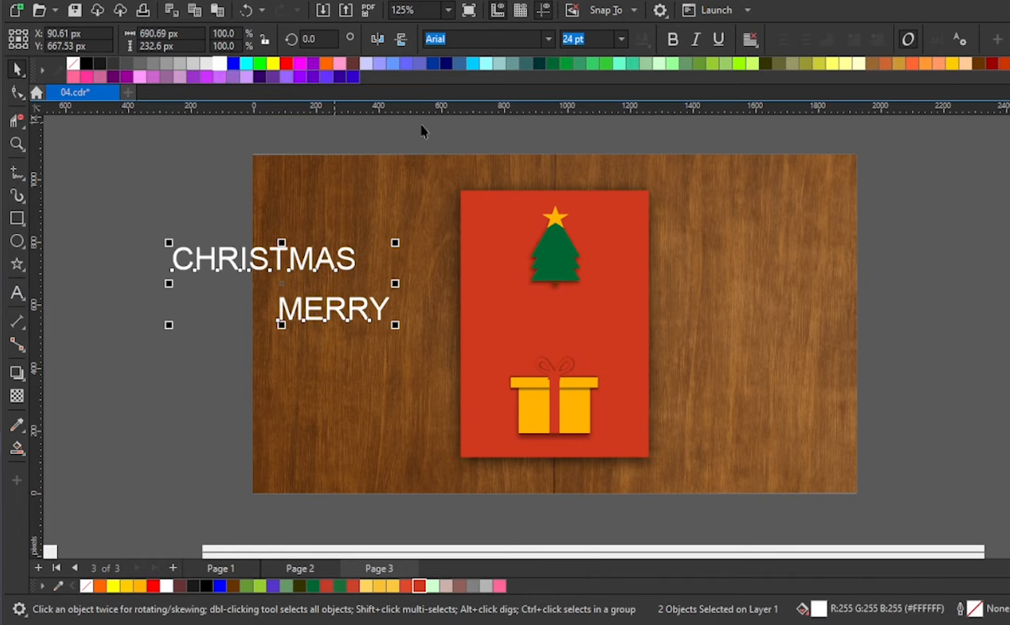
left_click(548, 40)
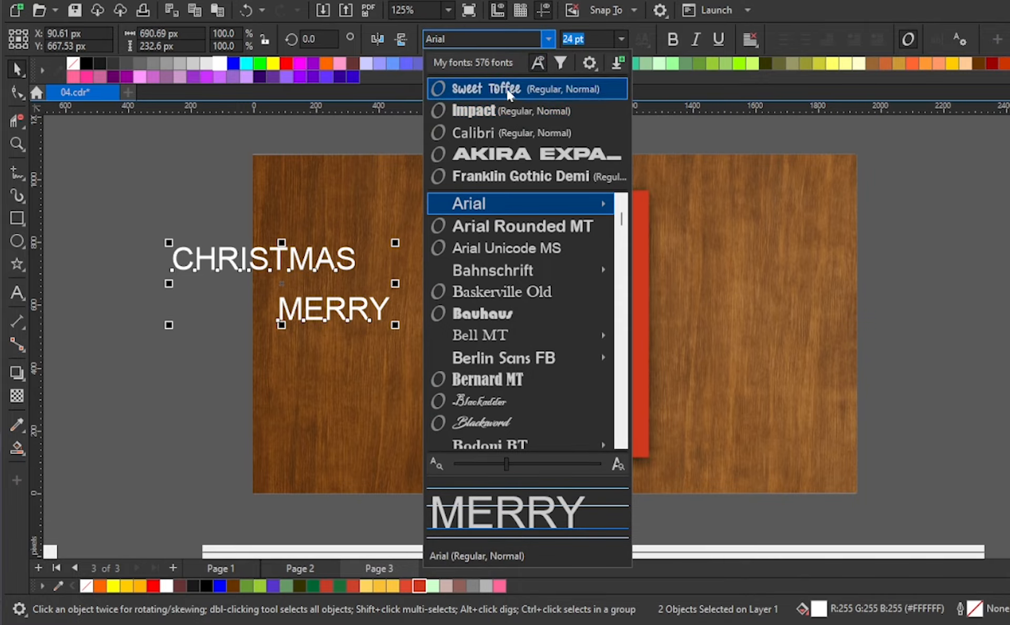
left_click(509, 89)
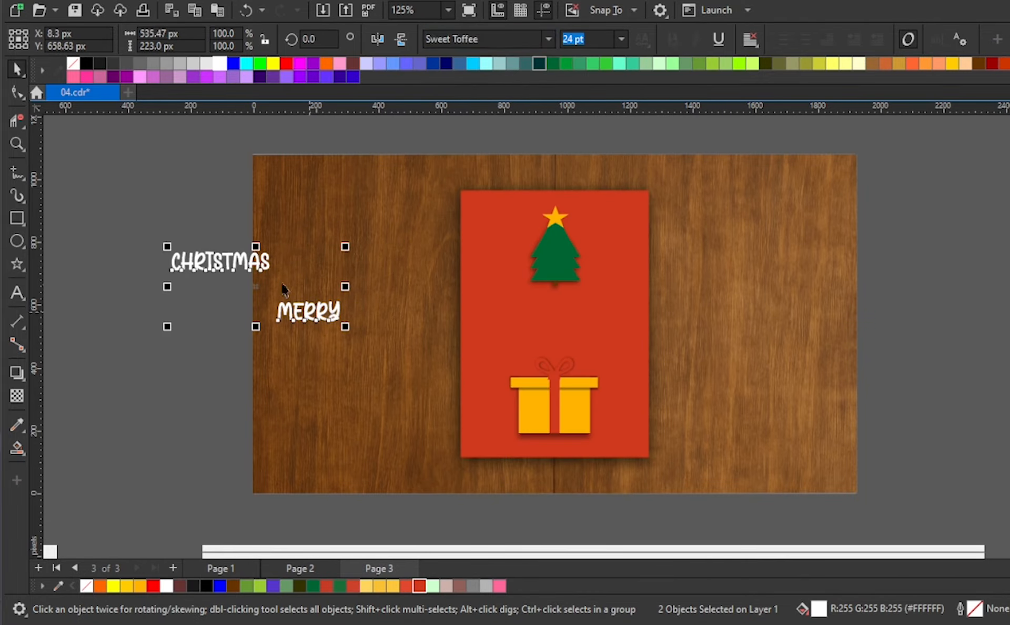
Step: Stack MERRY above CHRISTMAS and place the enlarged words on the red card between the tree and the gift box
key("Escape")
left_click_drag(310, 321, 225, 247)
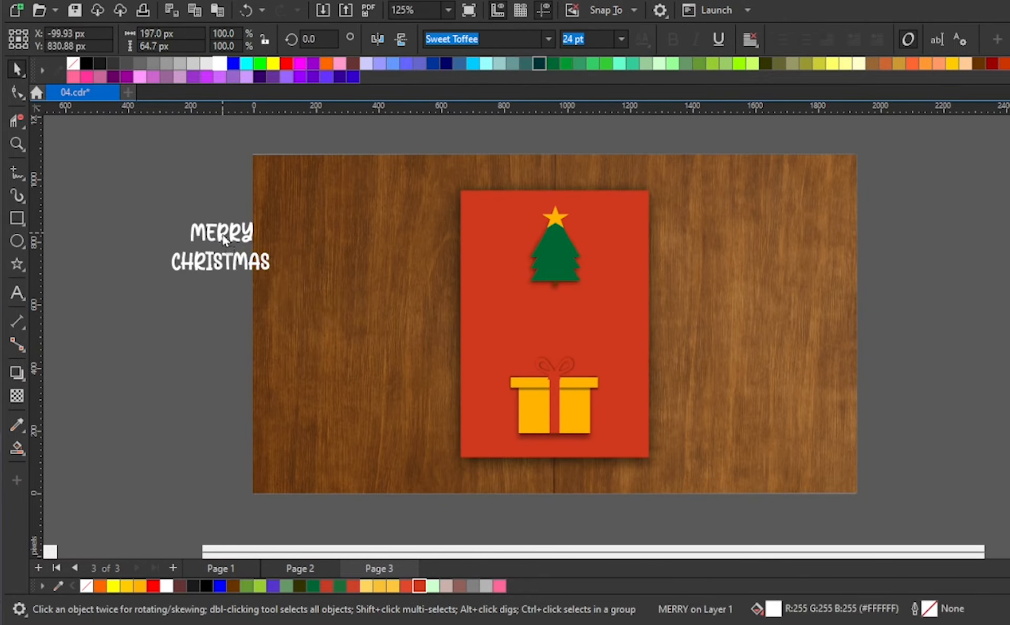
left_click_drag(117, 202, 597, 336)
left_click_drag(603, 294, 623, 286)
left_click(214, 356)
Step: Group the gift box parts, scale the group down to about 223 px wide and centre it on the card below the text
left_click_drag(721, 348, 463, 457)
scroll(628, 381, "up", 2)
left_click_drag(584, 330, 584, 387)
key("ctrl+g")
left_click(609, 440, "shift")
key("Escape")
left_click_drag(531, 415, 535, 419)
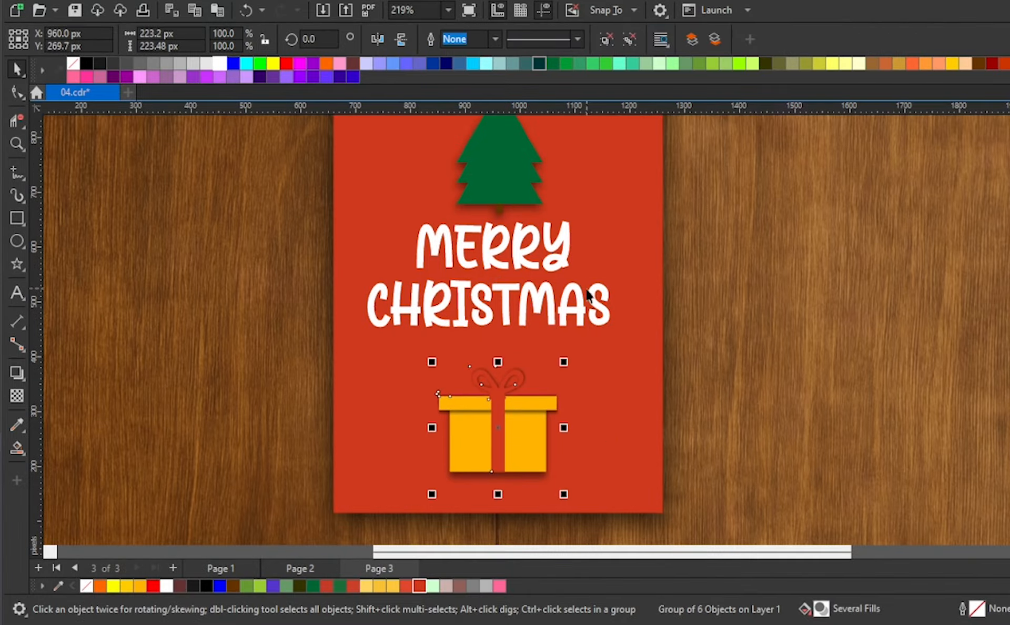
Step: Select the tree, greeting text and gift together to check their overall arrangement on the card
scroll(580, 355, "down", 3)
key("Escape")
left_click_drag(634, 167, 481, 450)
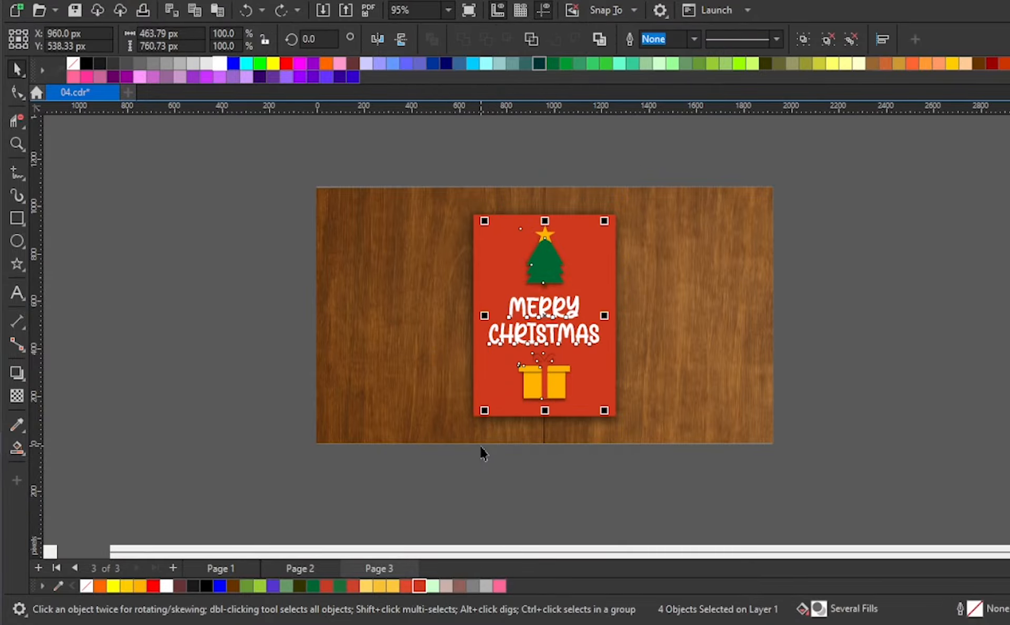
key("Escape")
scroll(542, 406, "up", 3)
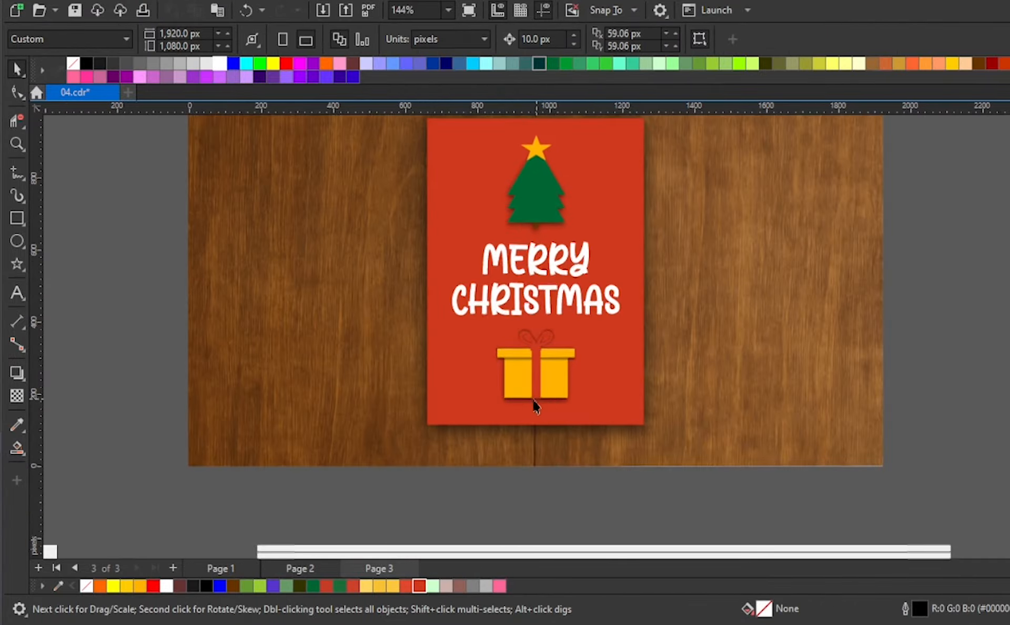
Step: Place the imported 04.jpg image of the design beside the original, about 1116 px wide
scroll(491, 424, "down", 2)
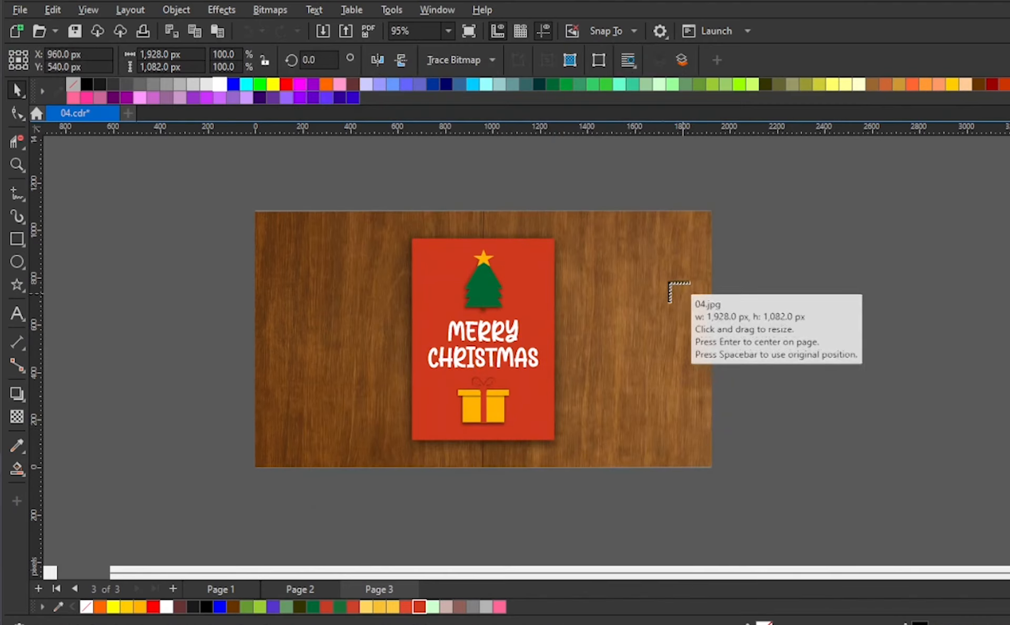
left_click_drag(640, 267, 913, 474)
scroll(347, 392, "down", 3)
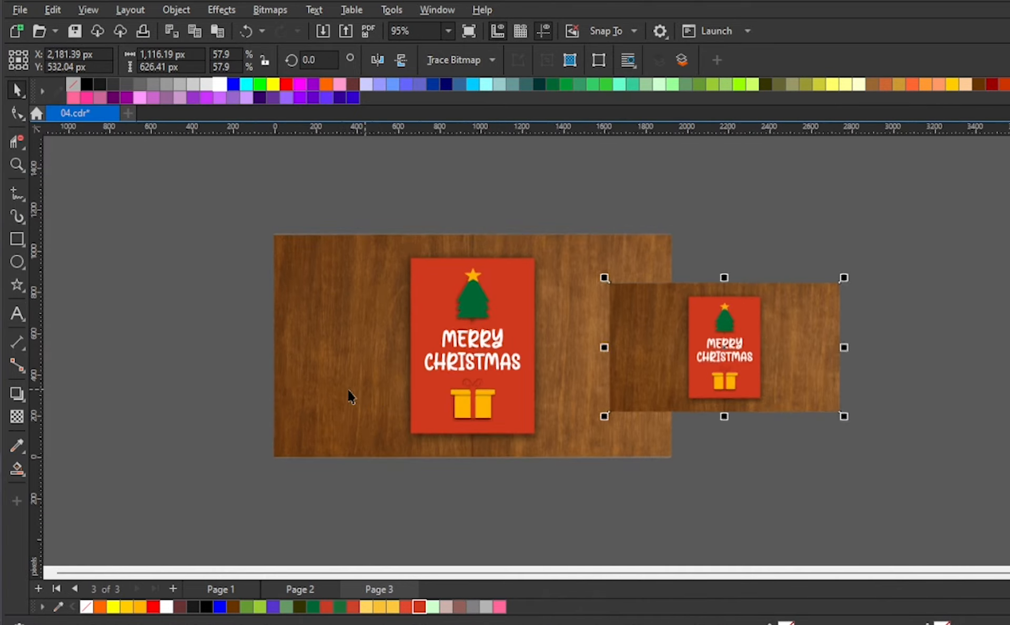
Step: Start a Bump Map effect on the 04.jpg image and load black-texture-background-high-res-thumb33.jpg from Downloads as its texture
scroll(648, 377, "up", 3)
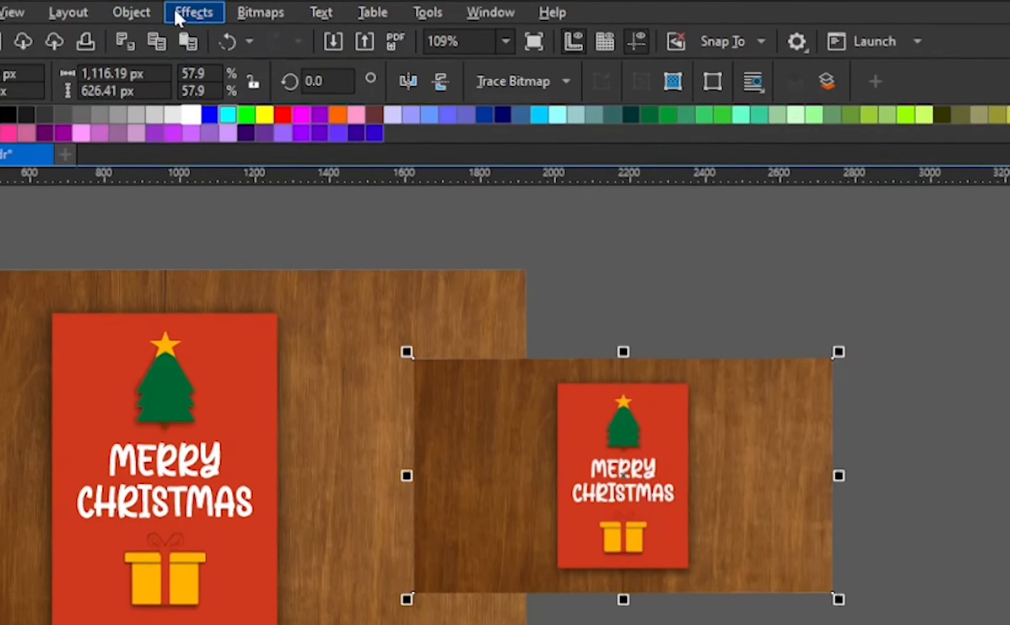
left_click(222, 10)
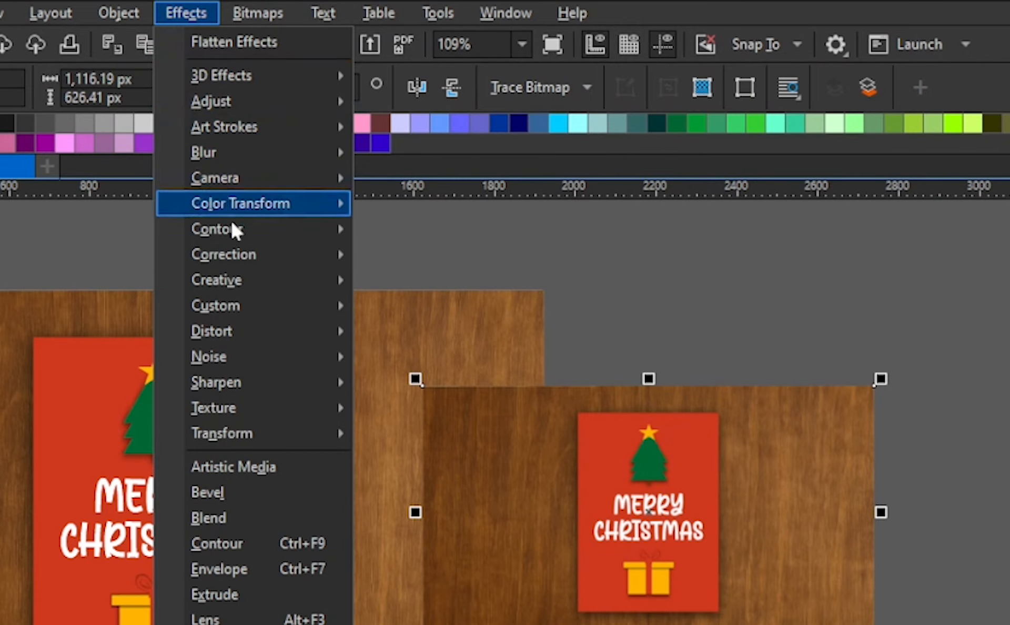
mouse_move(342, 306)
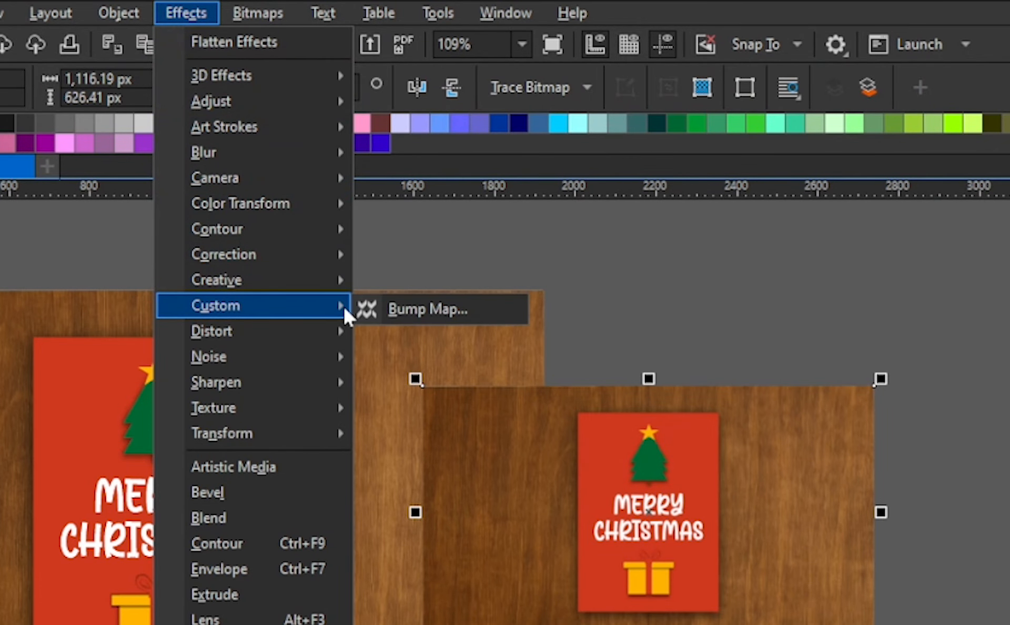
left_click(419, 311)
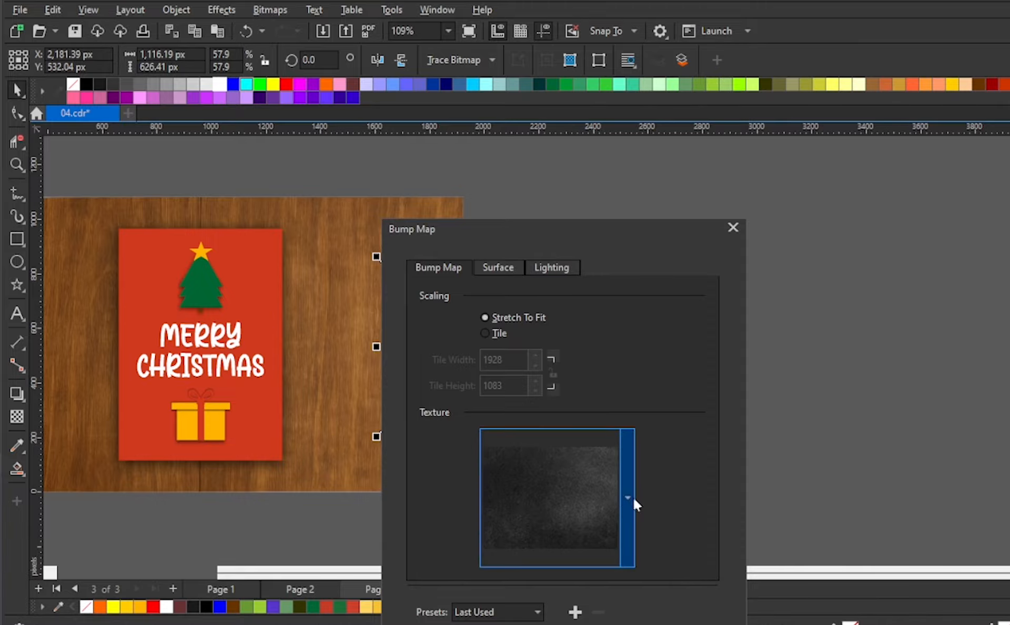
left_click(632, 499)
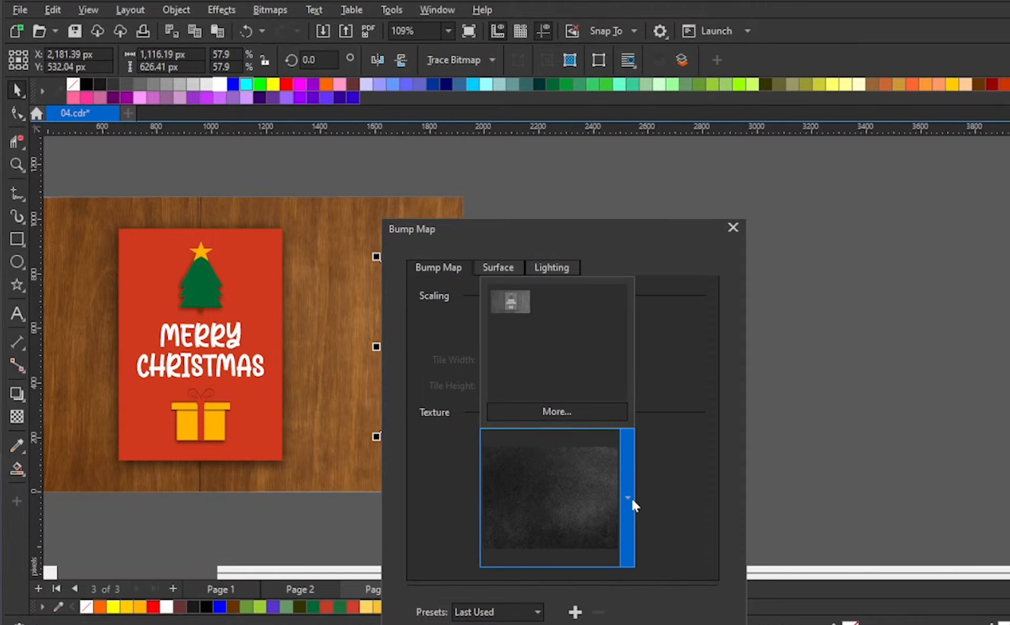
left_click(567, 412)
left_click(483, 341)
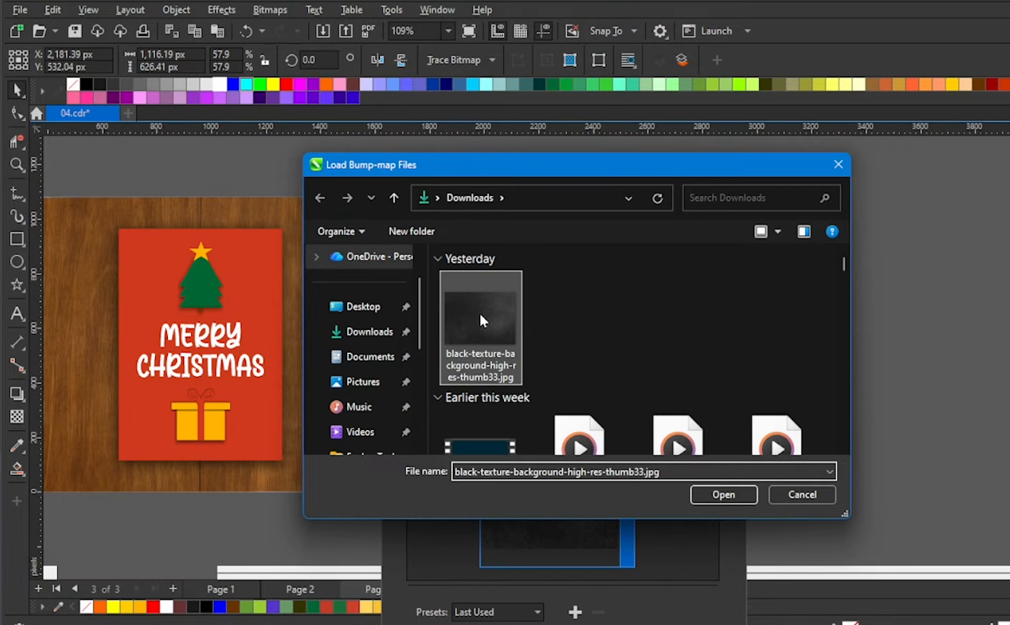
scroll(573, 354, "down", 1)
scroll(573, 356, "up", 1)
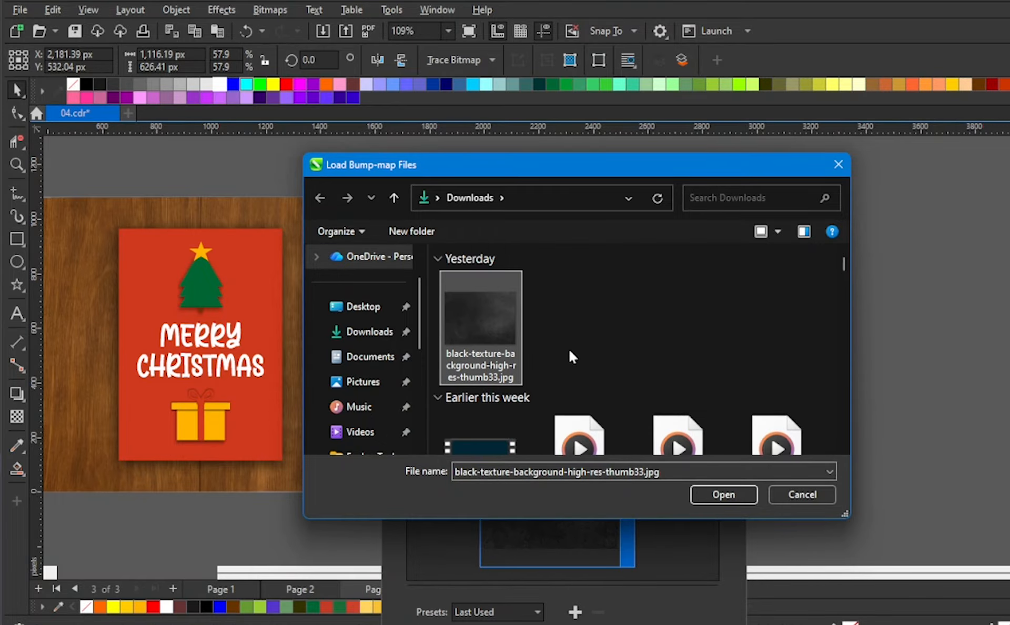
left_click(717, 497)
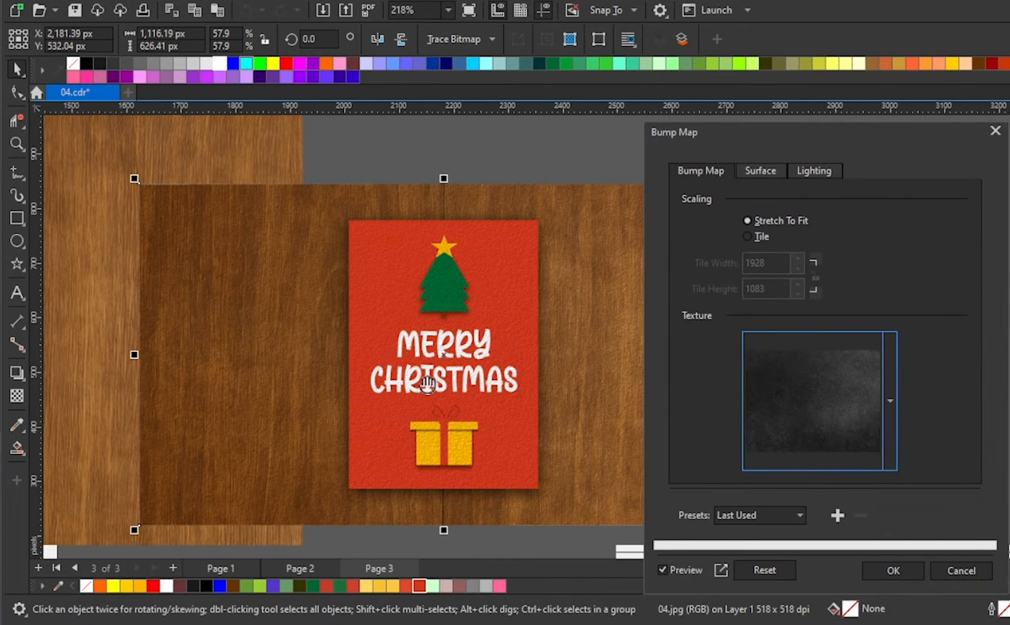
Step: Inspect the paper texture preview up close and apply the bump map to the image
scroll(428, 385, "up", 2)
left_click_drag(550, 335, 332, 332)
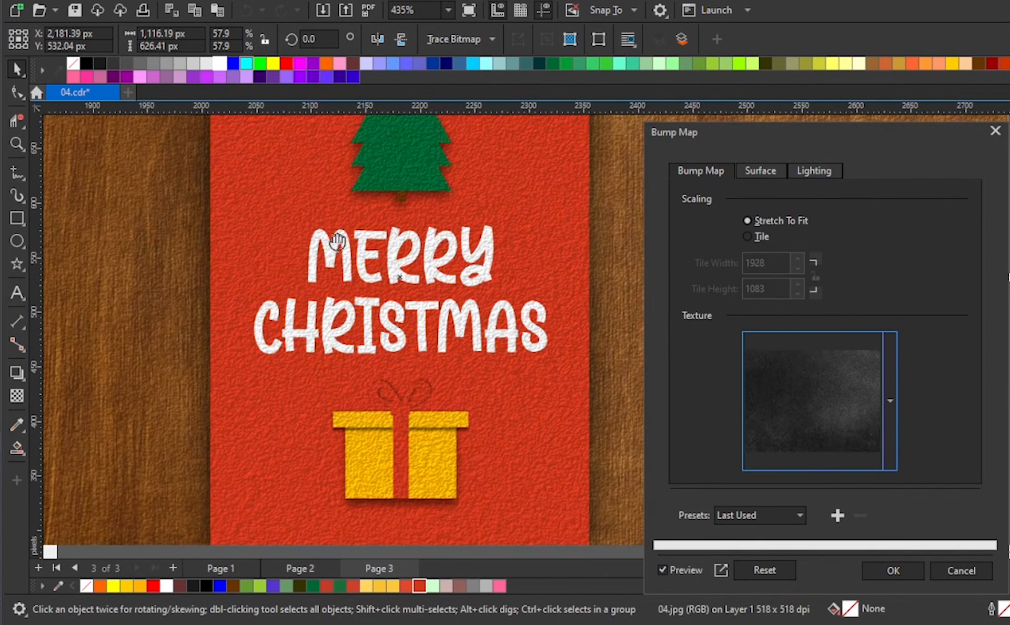
left_click(879, 578)
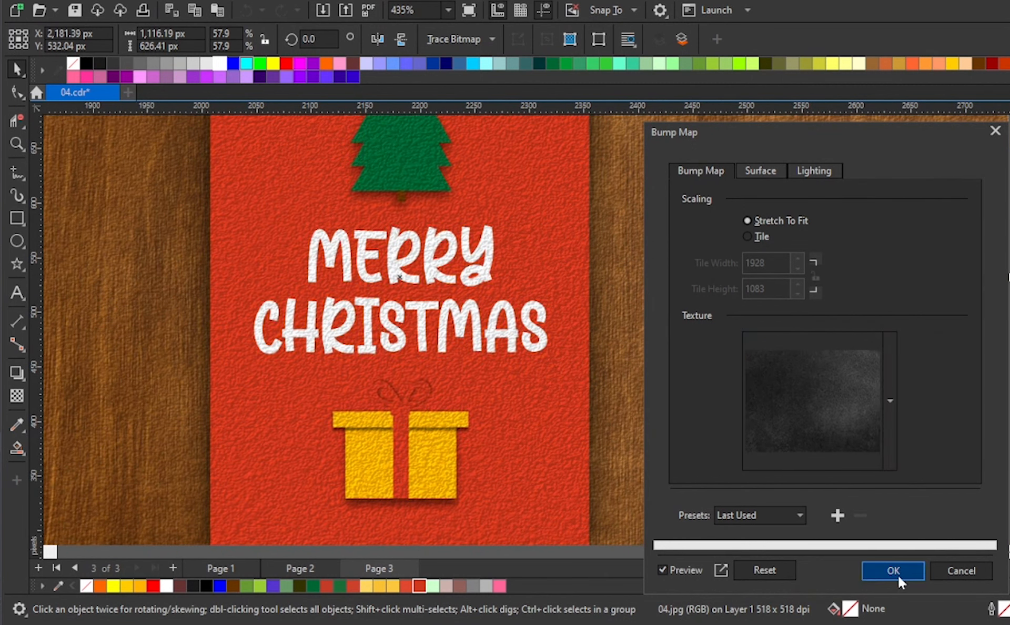
scroll(640, 383, "down", 2)
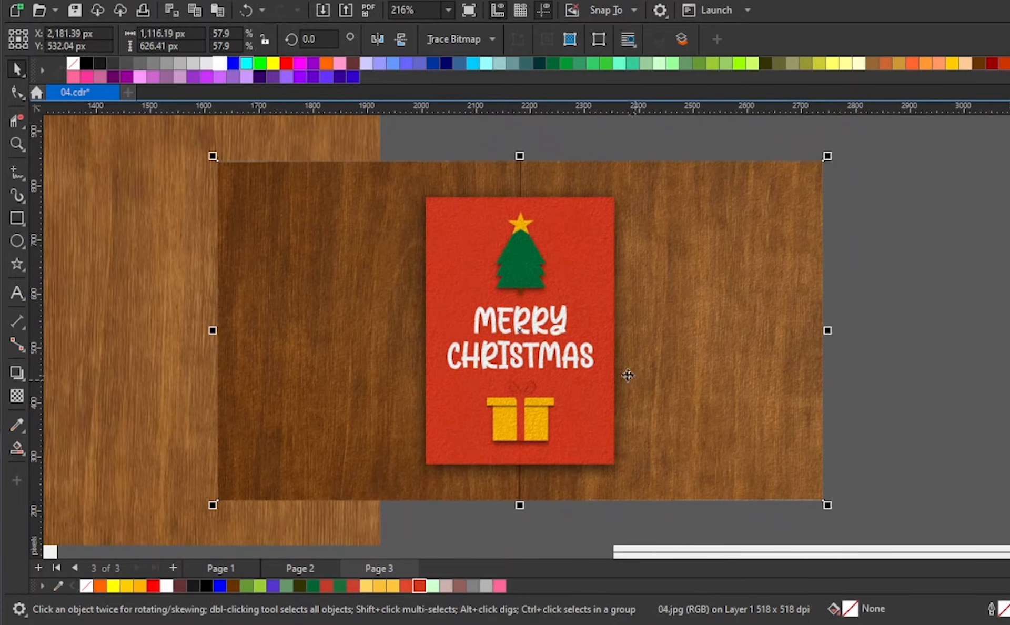
Step: Move the textured image clear of the page and delete the original wood background and card artwork
scroll(628, 375, "down", 1)
scroll(461, 367, "down", 3)
left_click(648, 190)
left_click_drag(648, 189, 189, 506)
left_click(190, 505)
Step: Centre the textured image on the page and enlarge it to fill the page
left_click(851, 346)
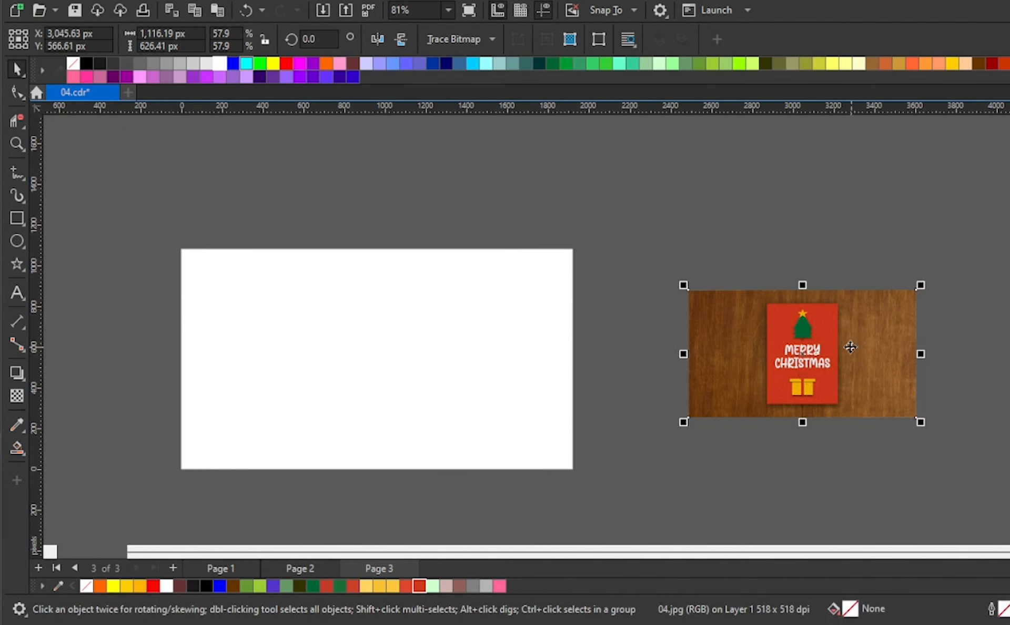
key("p")
left_click_drag(495, 291, 604, 250)
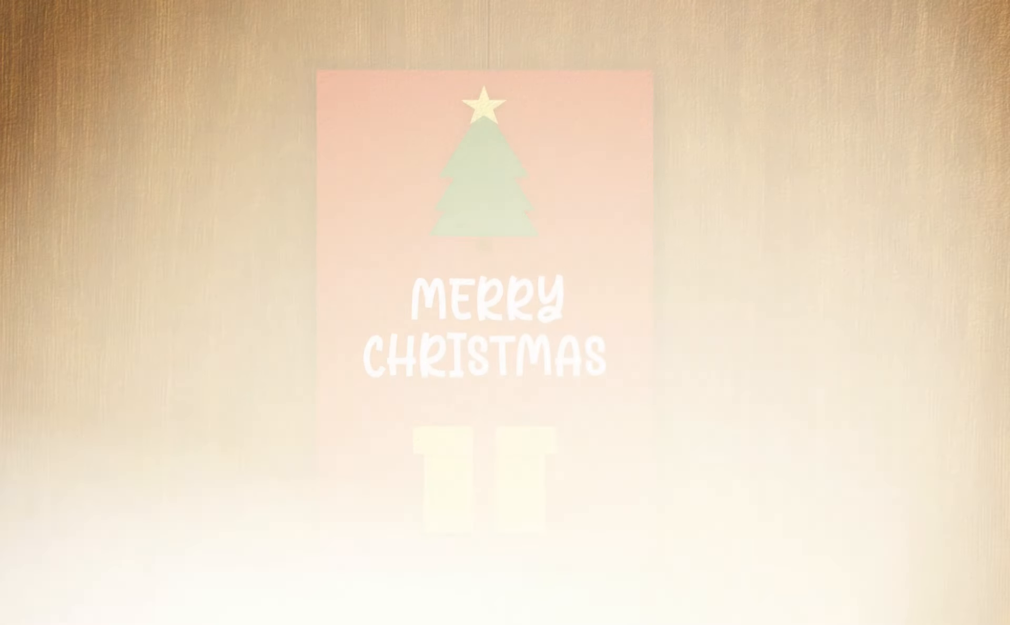